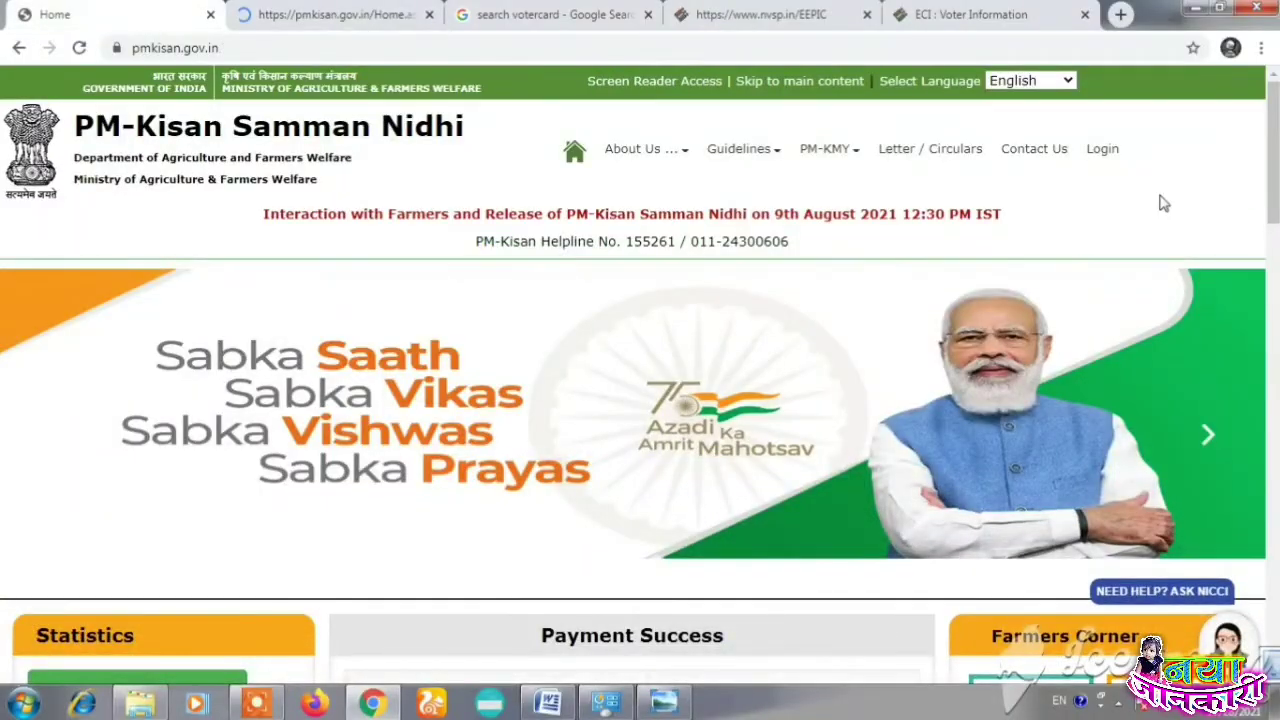
Open the CSC login from the PM-Kisan home page and close the extra scheme information tab.
mouse_move(1102, 152)
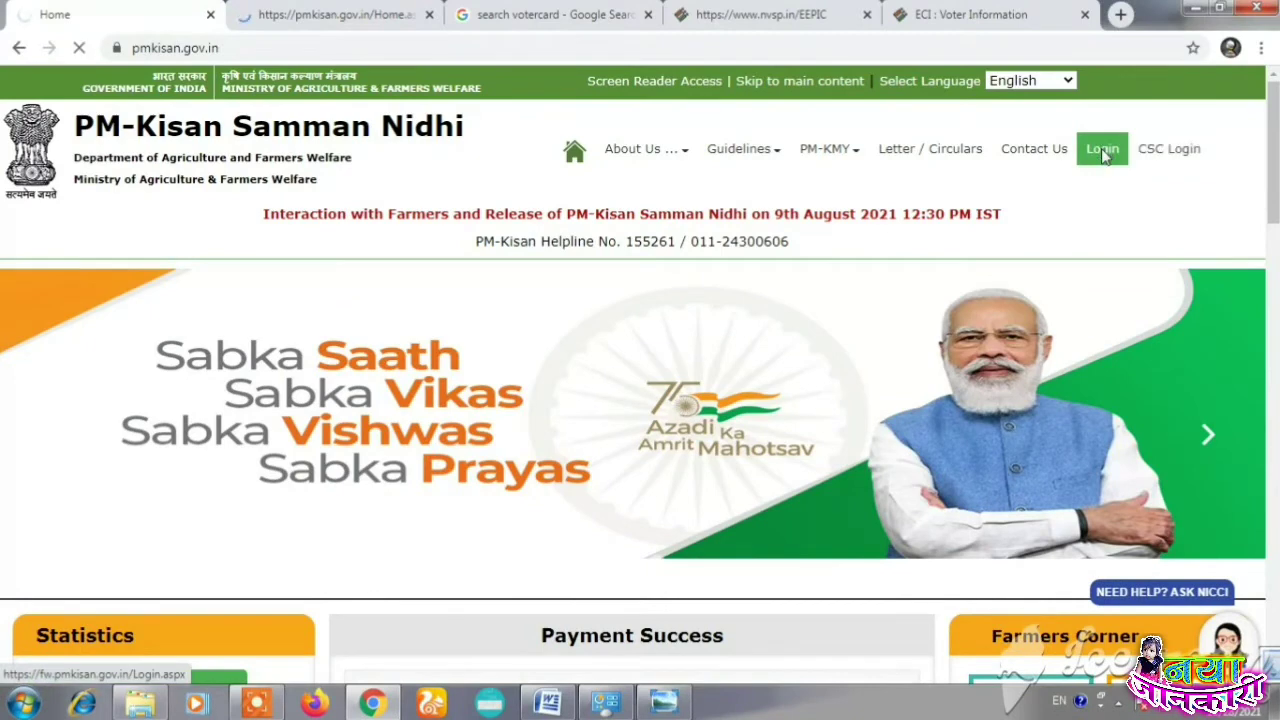
click(1150, 158)
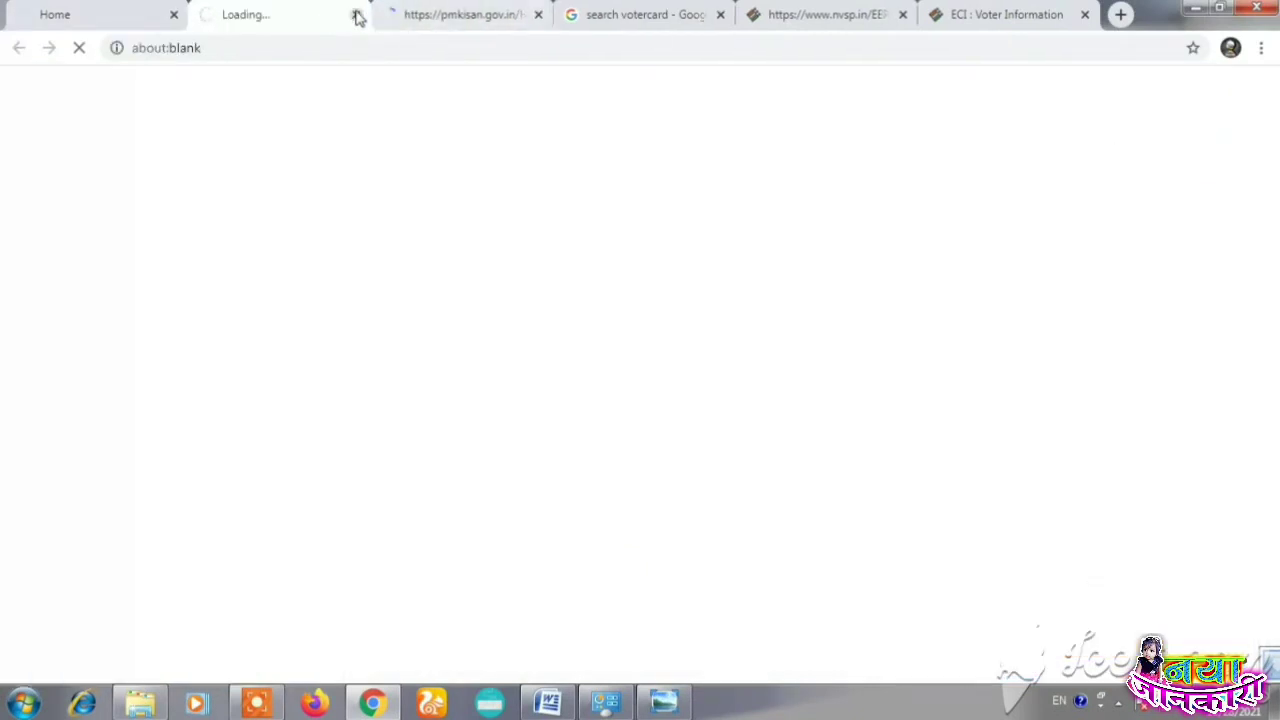
click(452, 20)
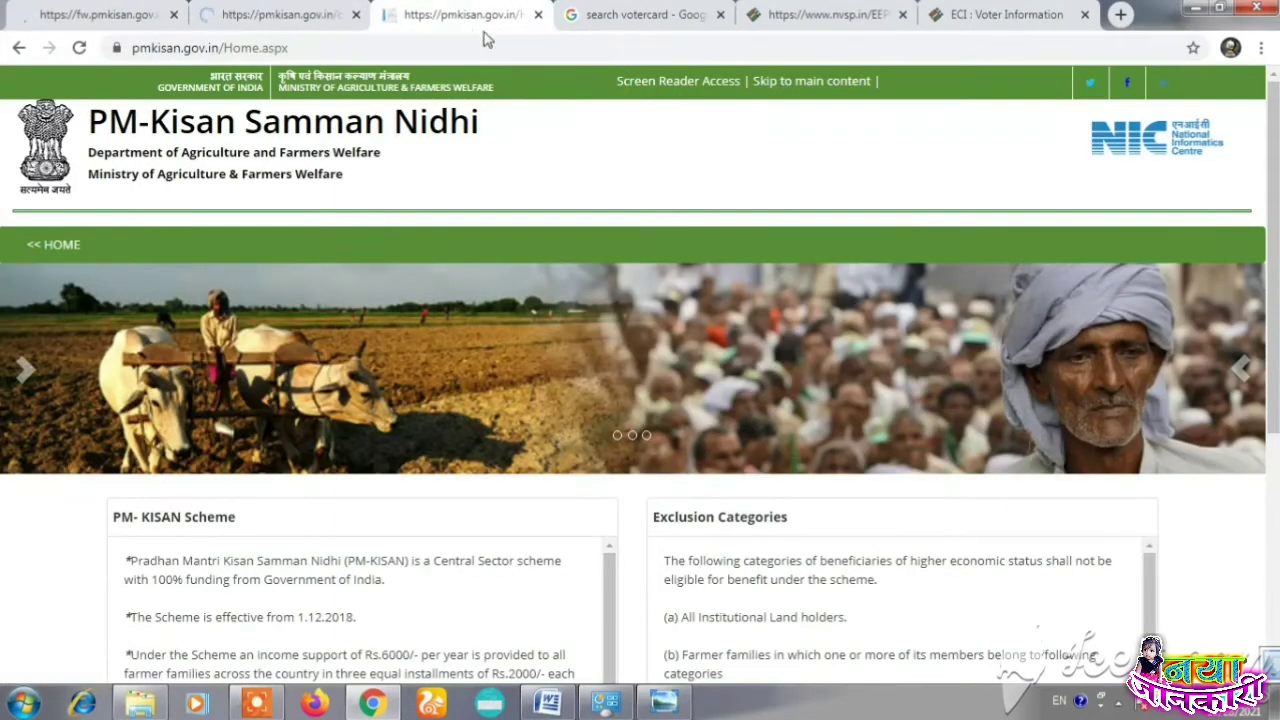
scroll(620, 380, down, 4)
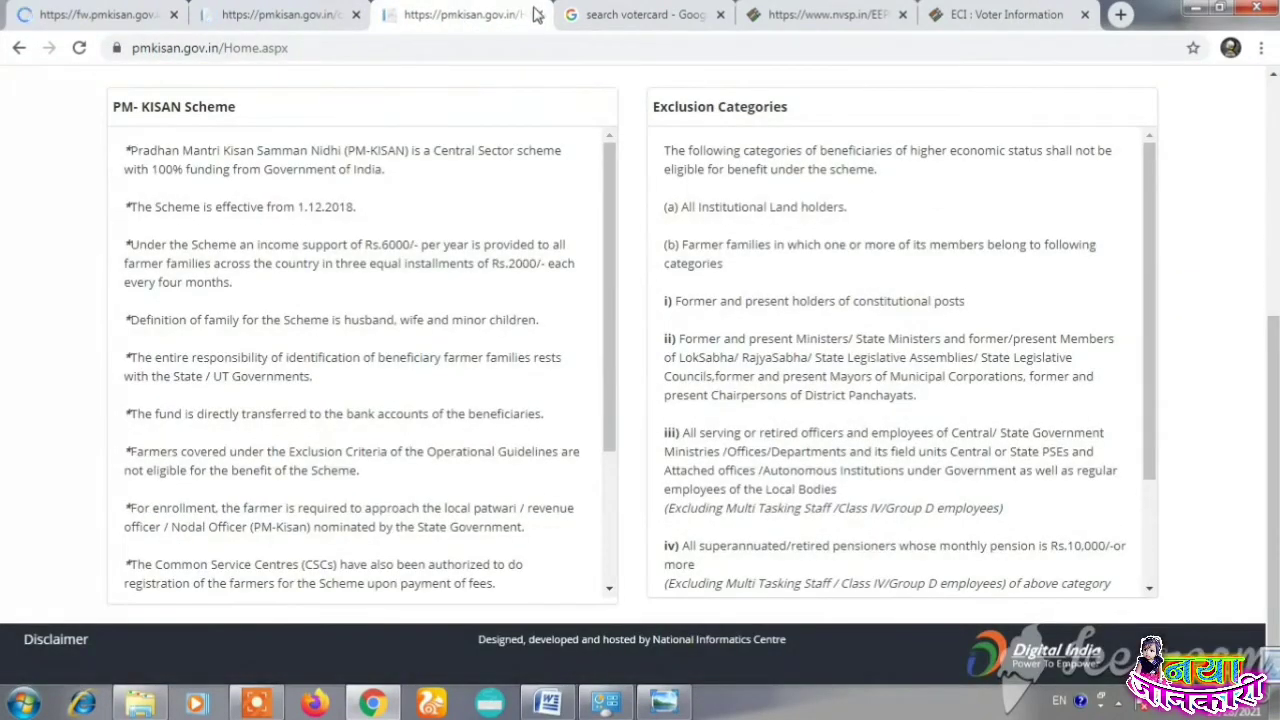
click(537, 15)
Open the Farmer Registration form from the CSC dashboard and set the state to CHHATTISGARH.
click(305, 15)
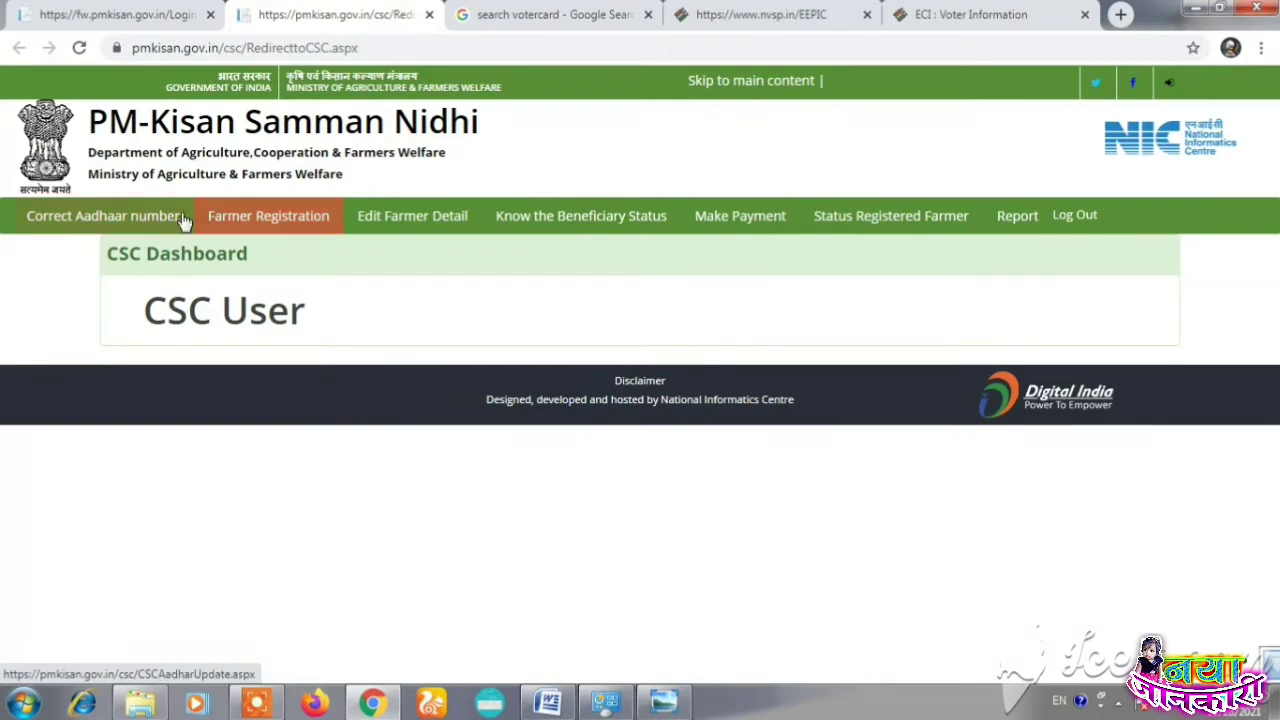
click(272, 213)
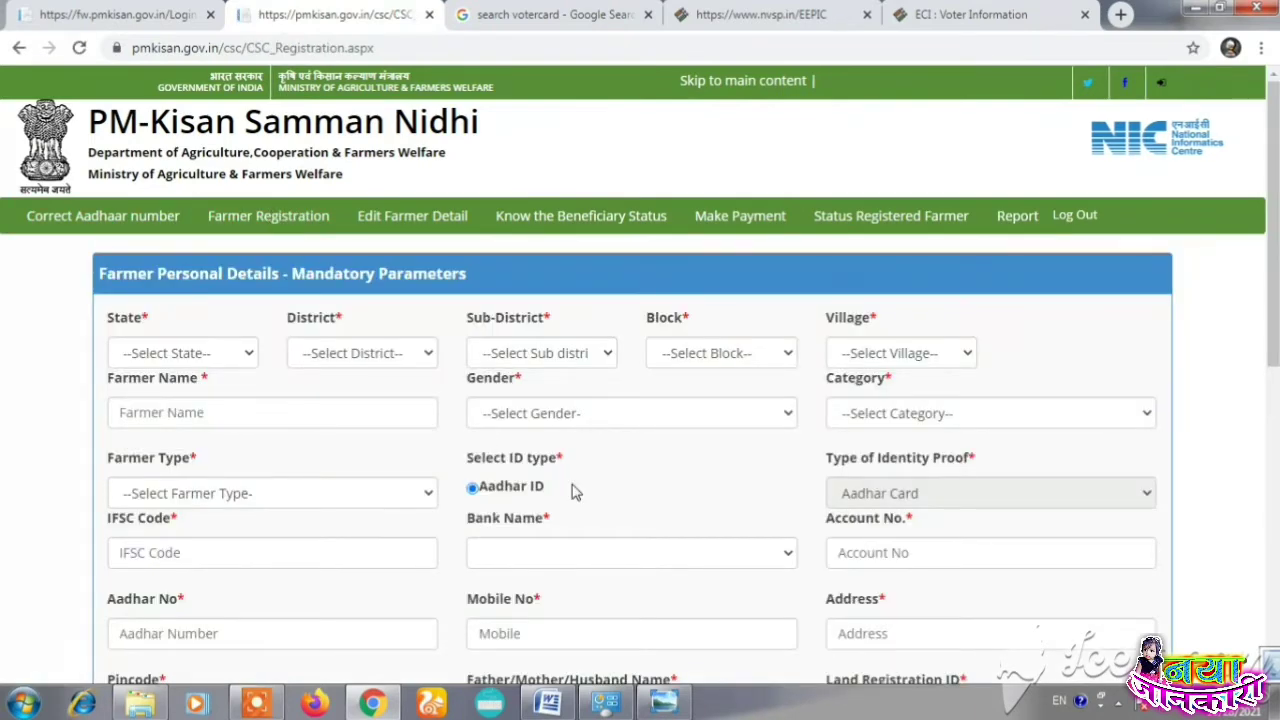
scroll(480, 425, down, 1)
click(184, 258)
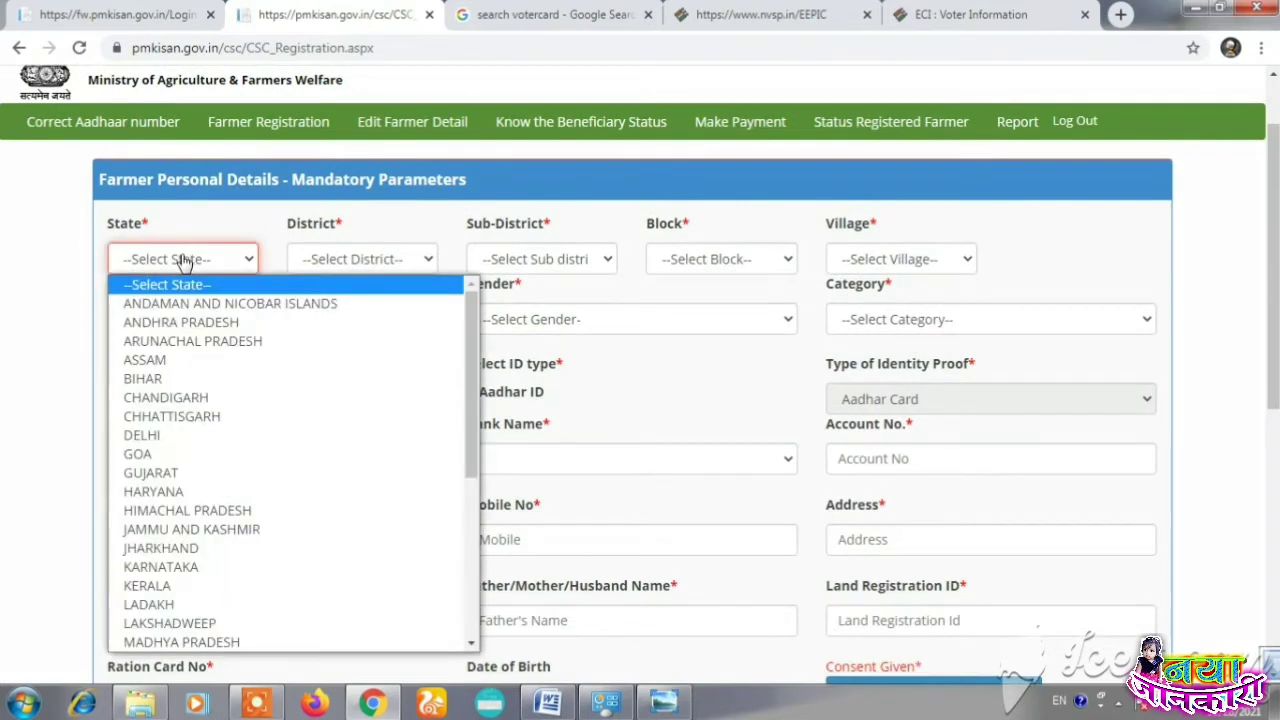
click(172, 422)
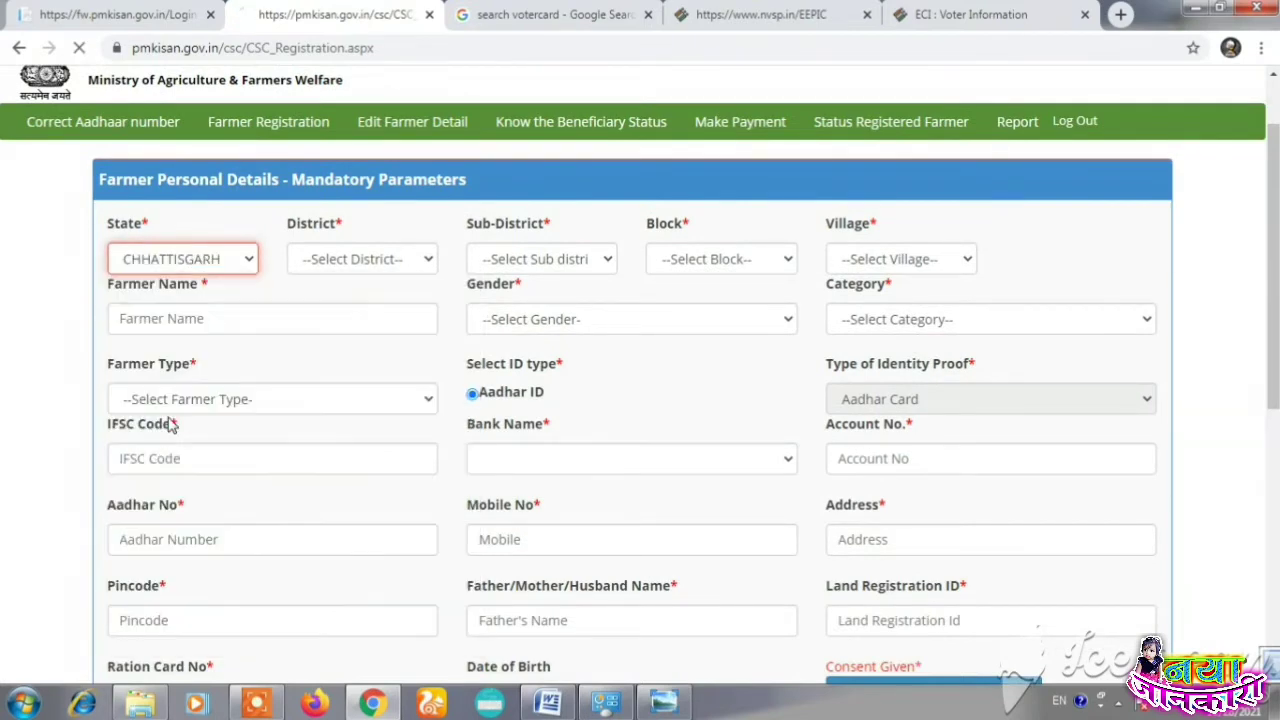
Set the farmer's district to RAIGARH.
drag(286, 222, 349, 223)
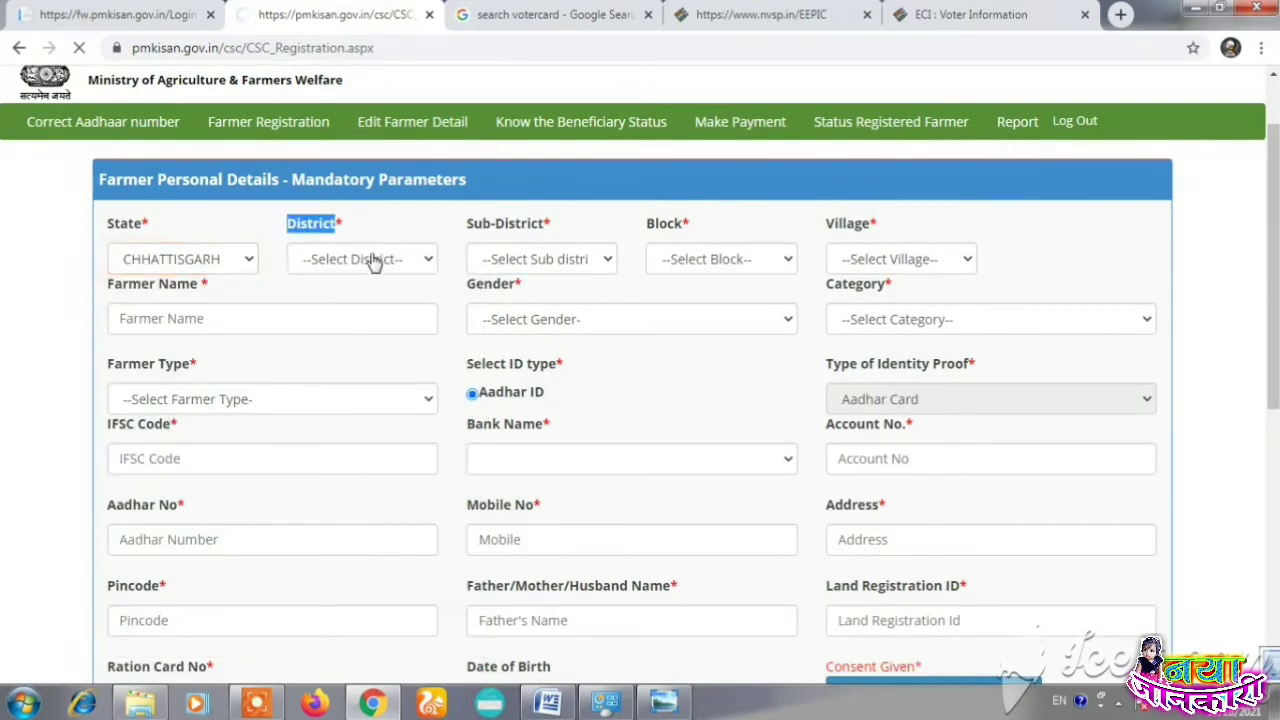
click(372, 259)
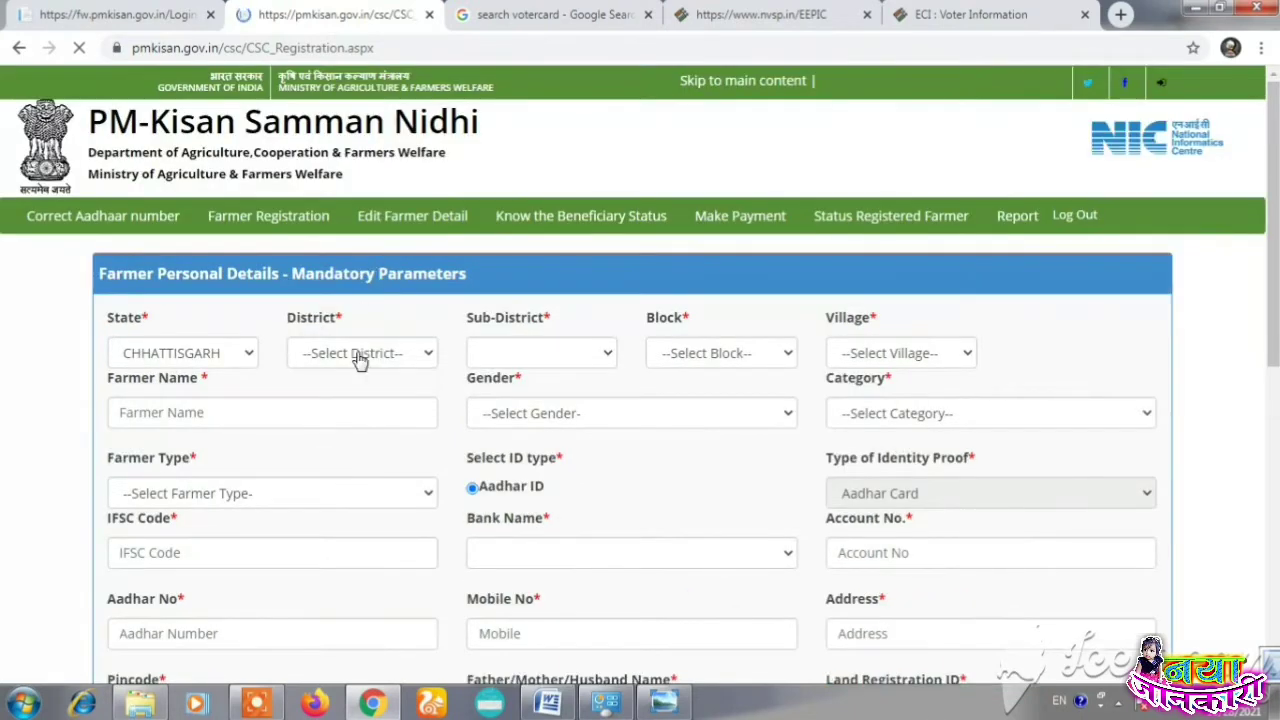
click(360, 356)
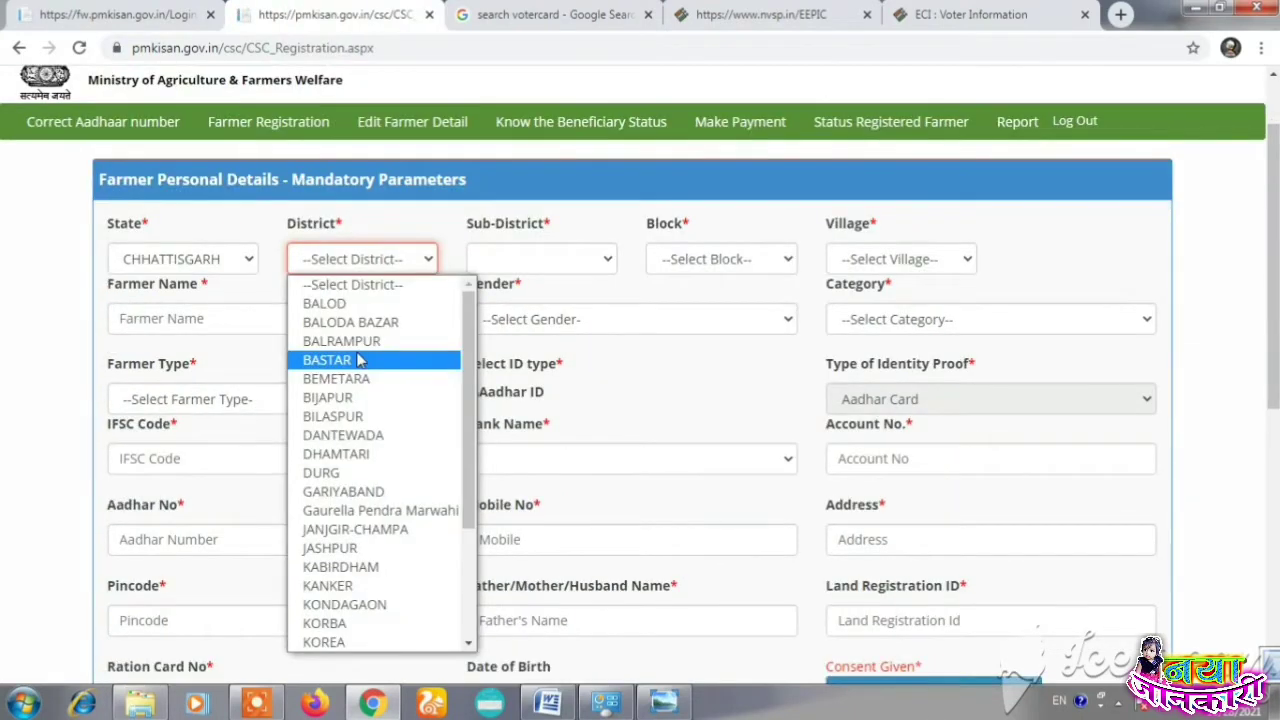
key(r)
key(Return)
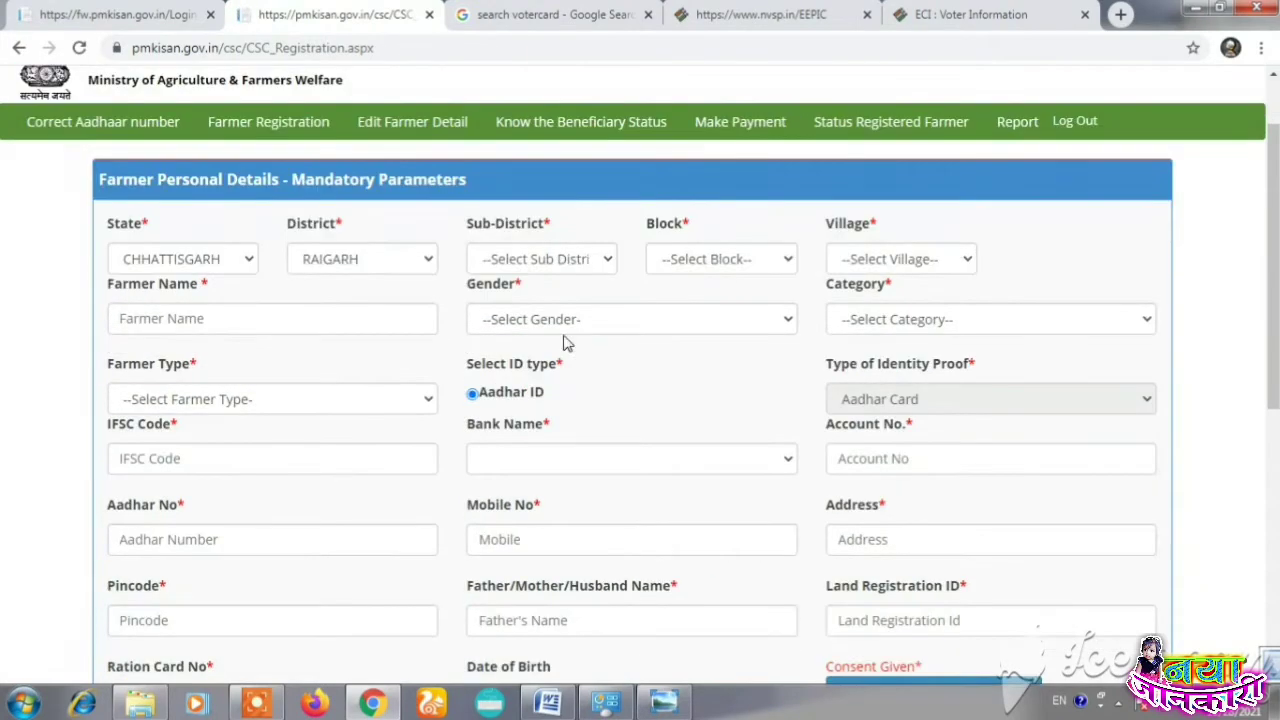
Set the sub-district to Raigarh and the block to RAIGARH.
click(540, 262)
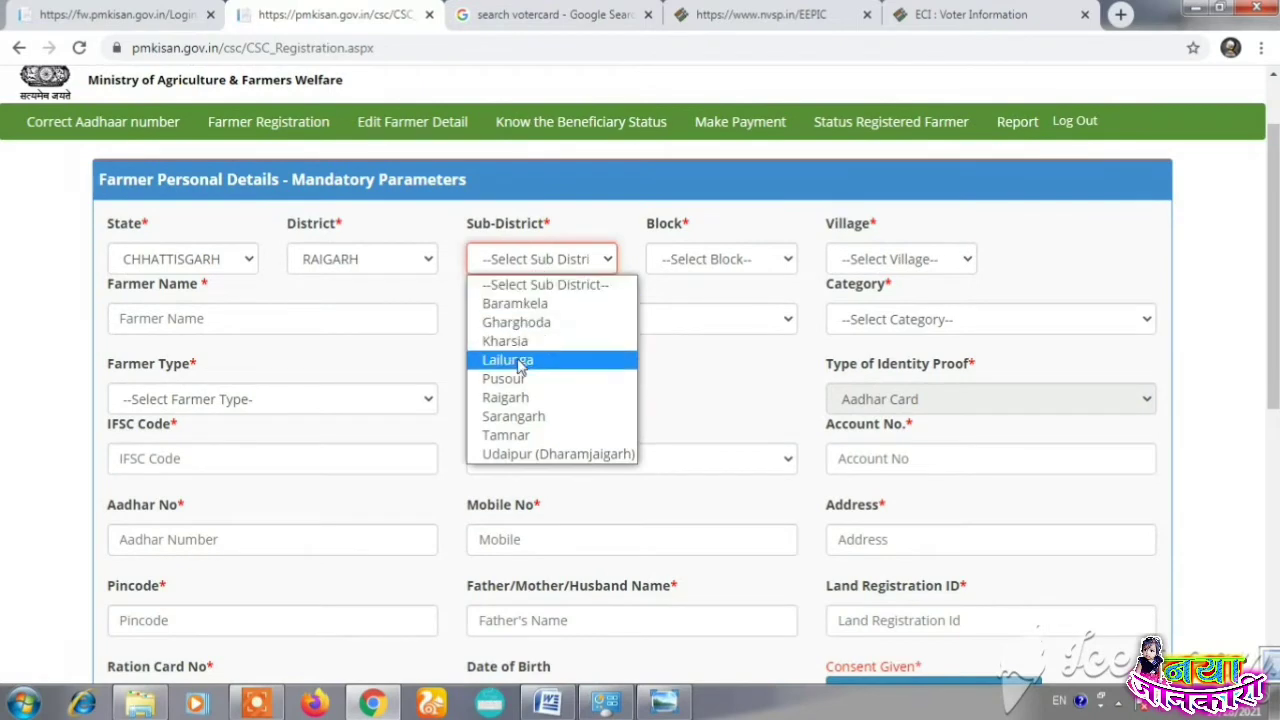
click(506, 398)
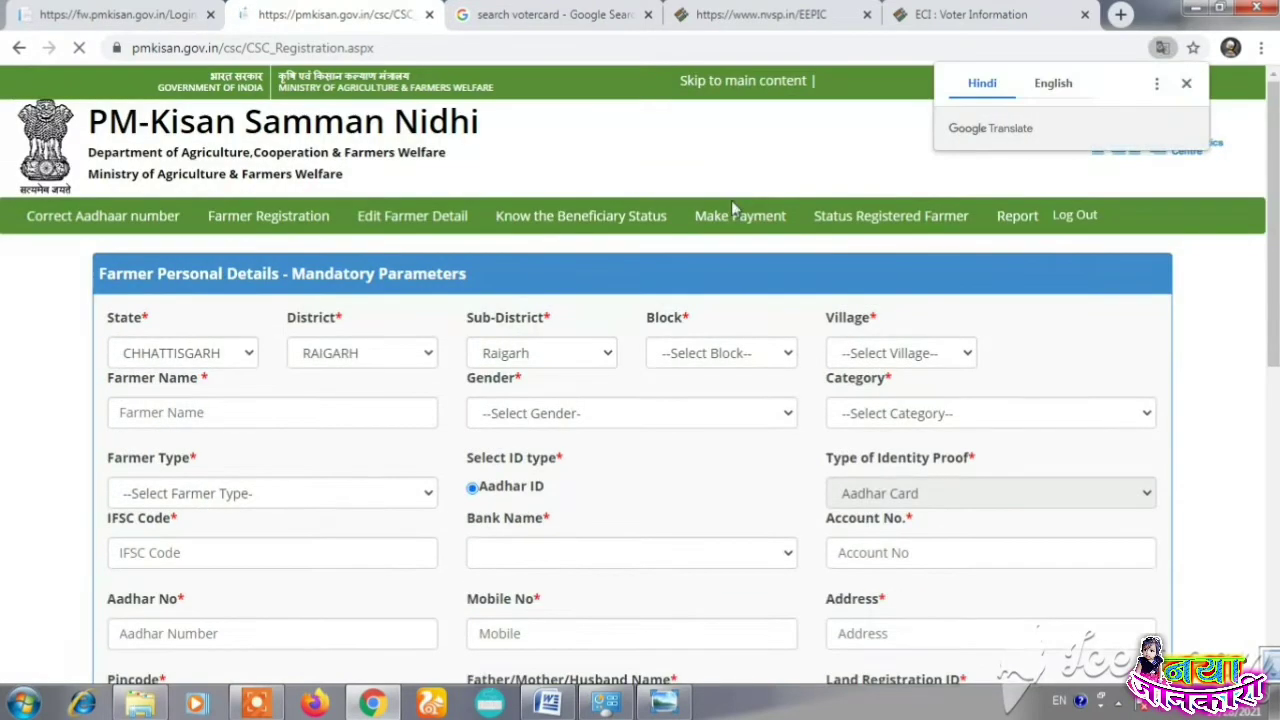
click(738, 260)
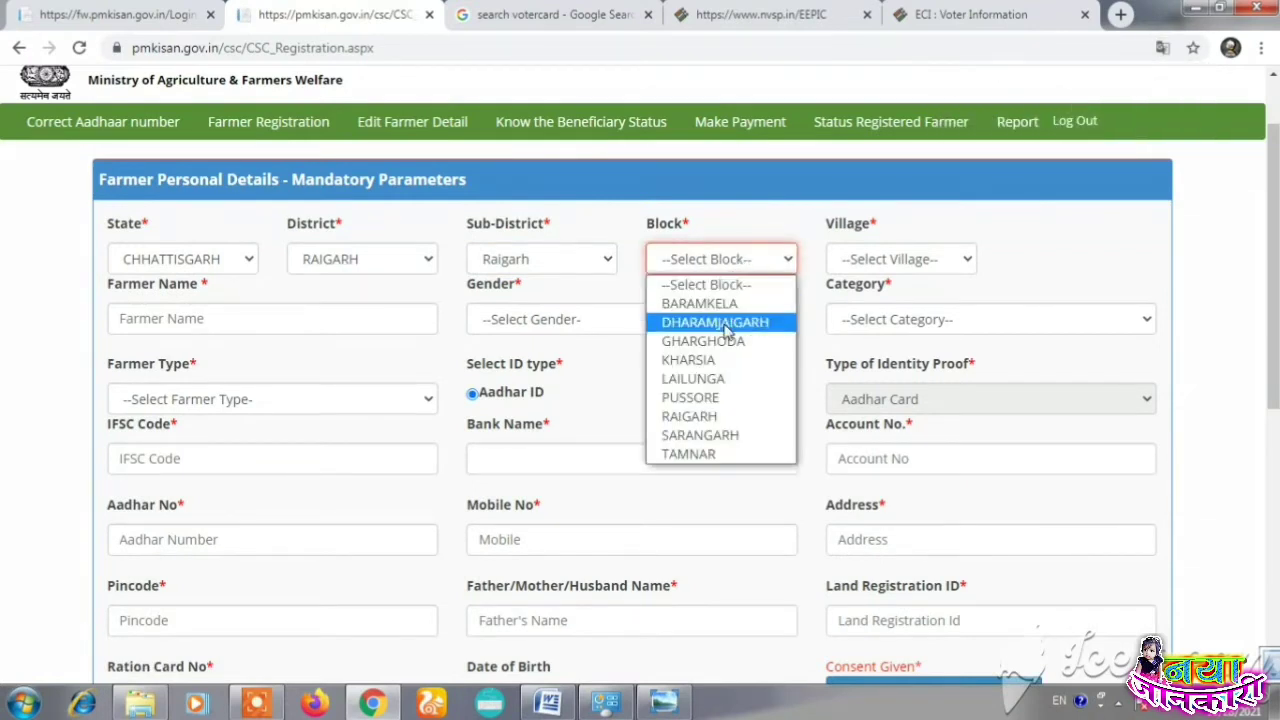
click(705, 416)
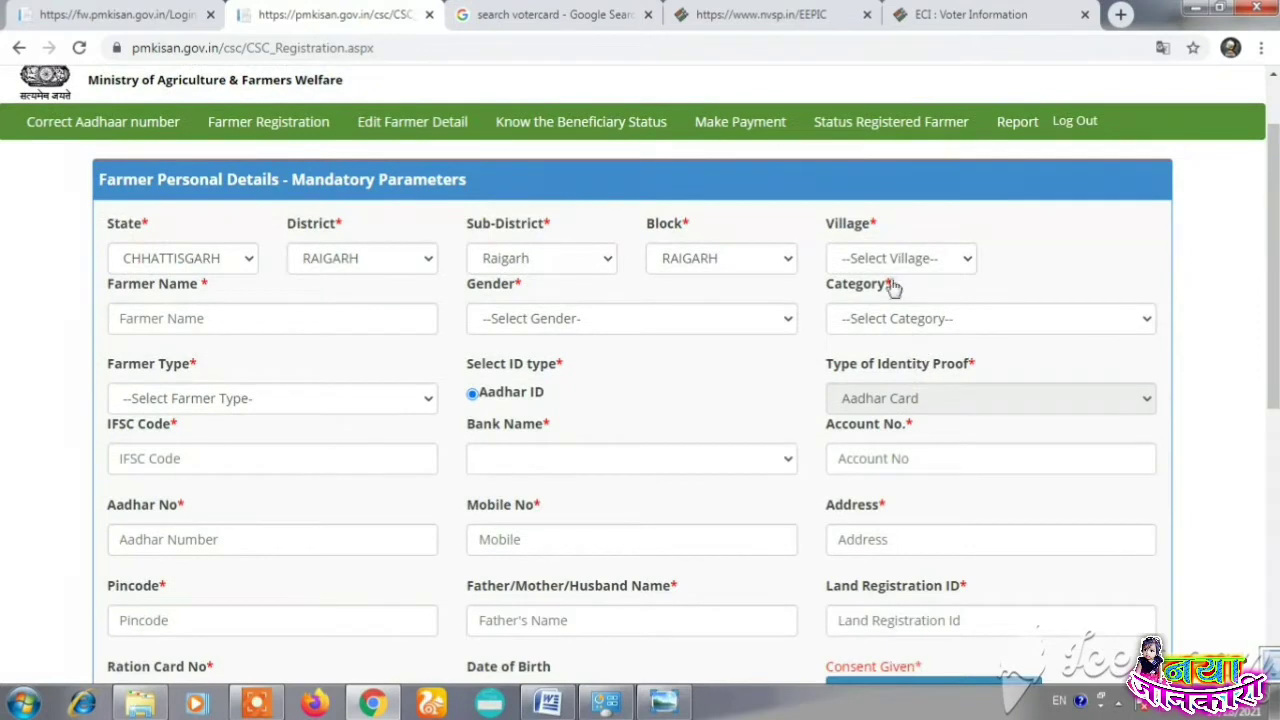
Choose Baispali as the farmer's village.
click(883, 258)
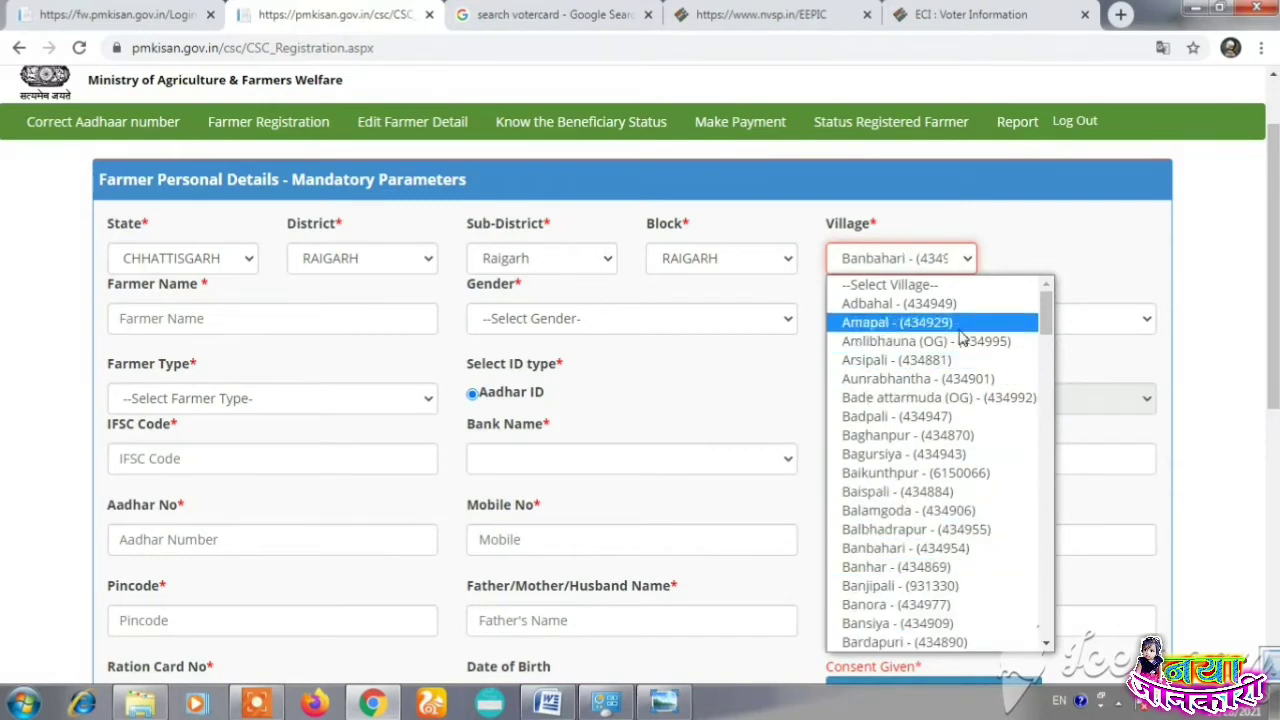
scroll(889, 328, down, 5)
scroll(887, 330, up, 5)
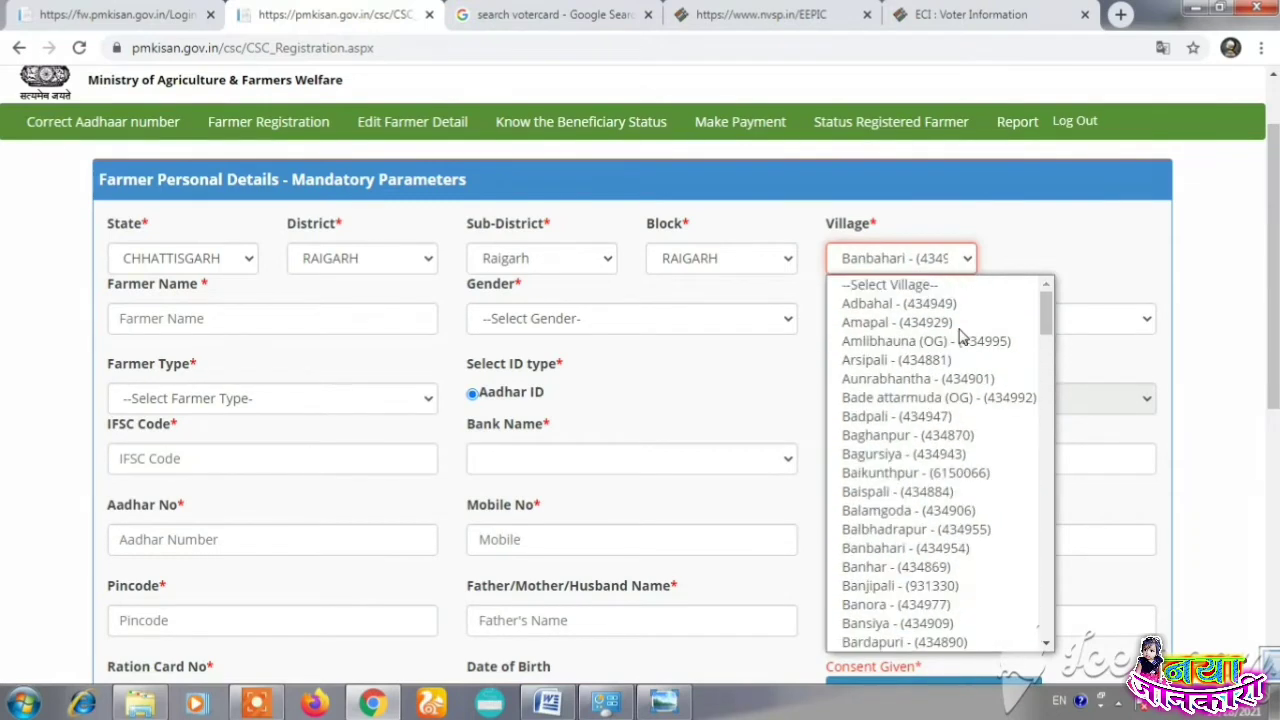
click(897, 491)
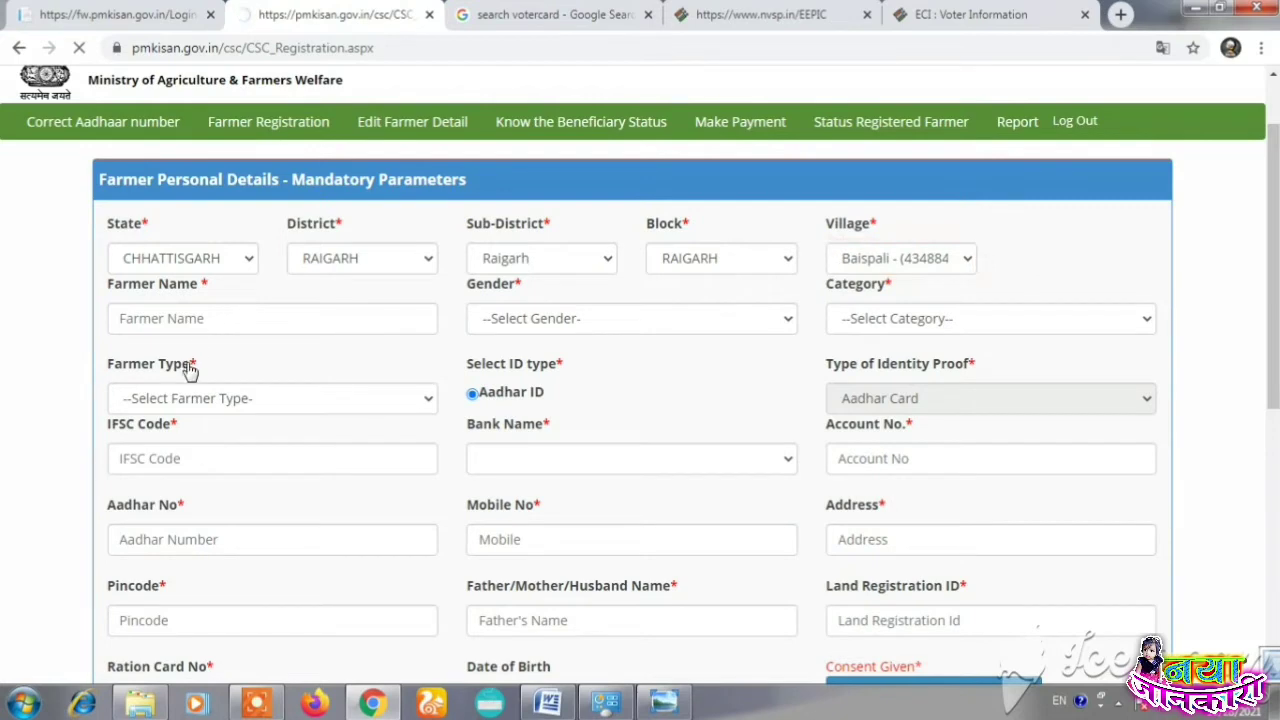
Set the farmer's gender to Male and the category to General/Others.
click(193, 322)
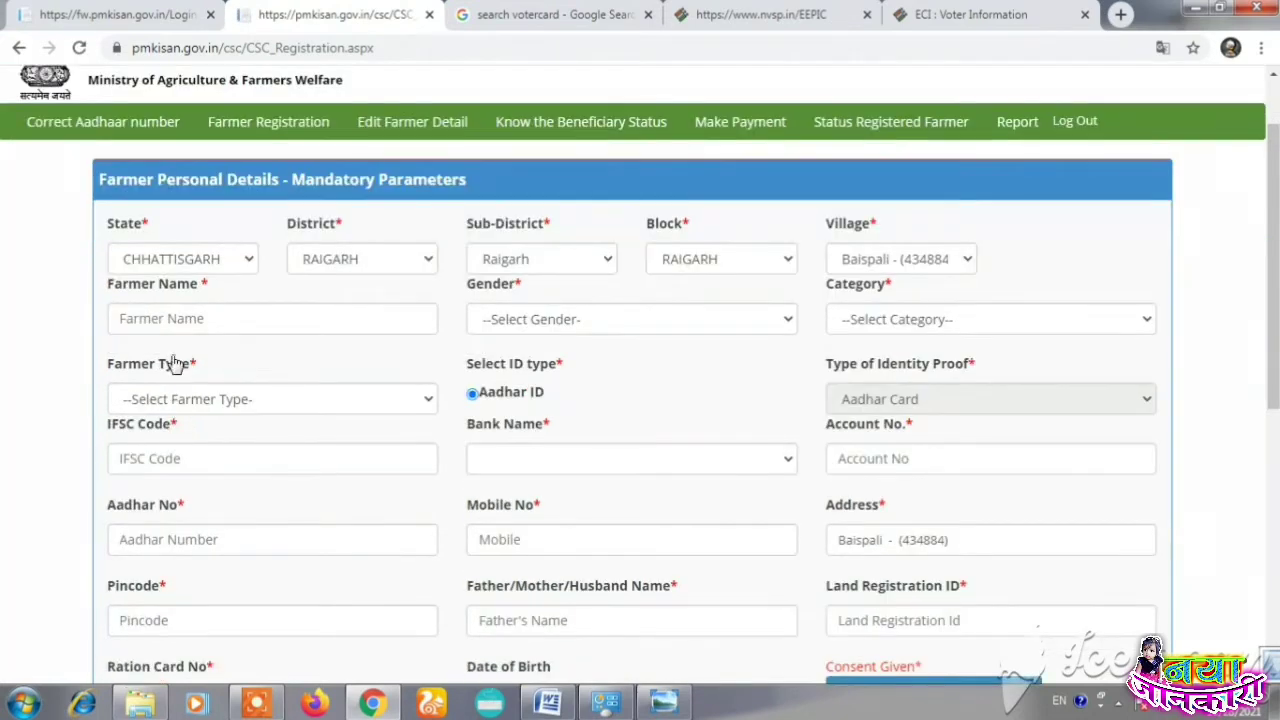
click(168, 319)
click(541, 321)
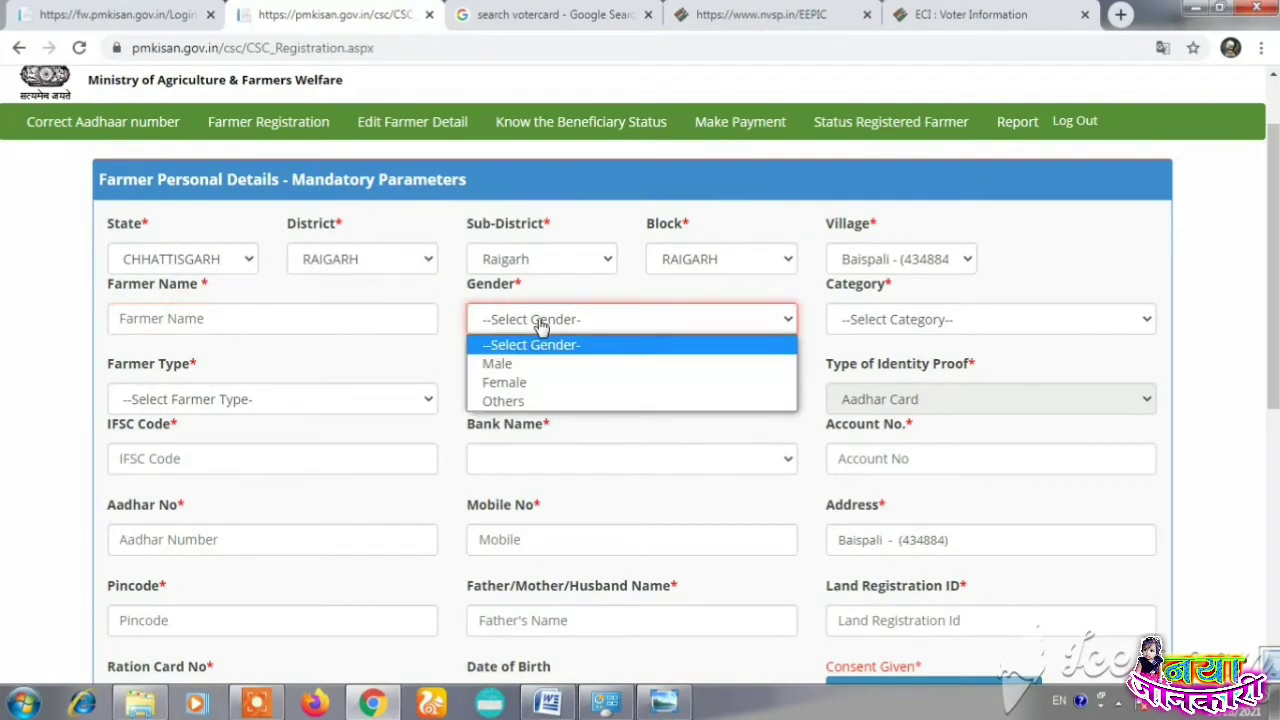
click(528, 363)
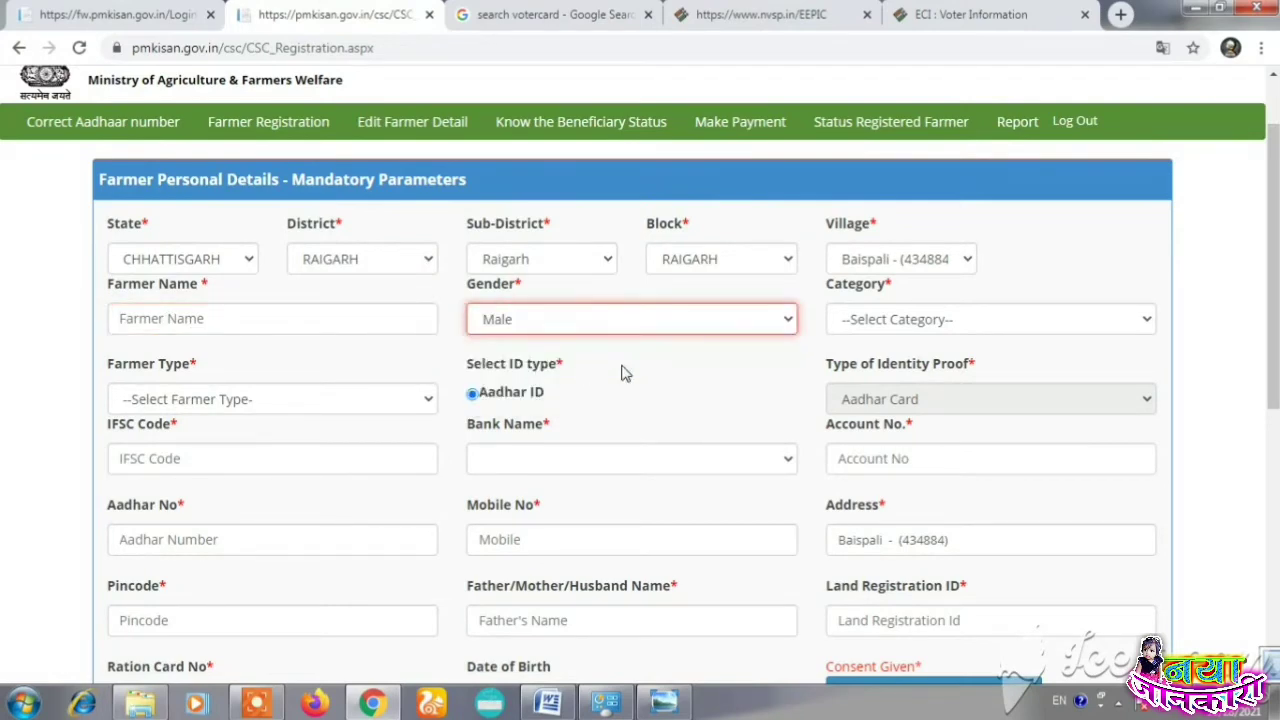
click(874, 321)
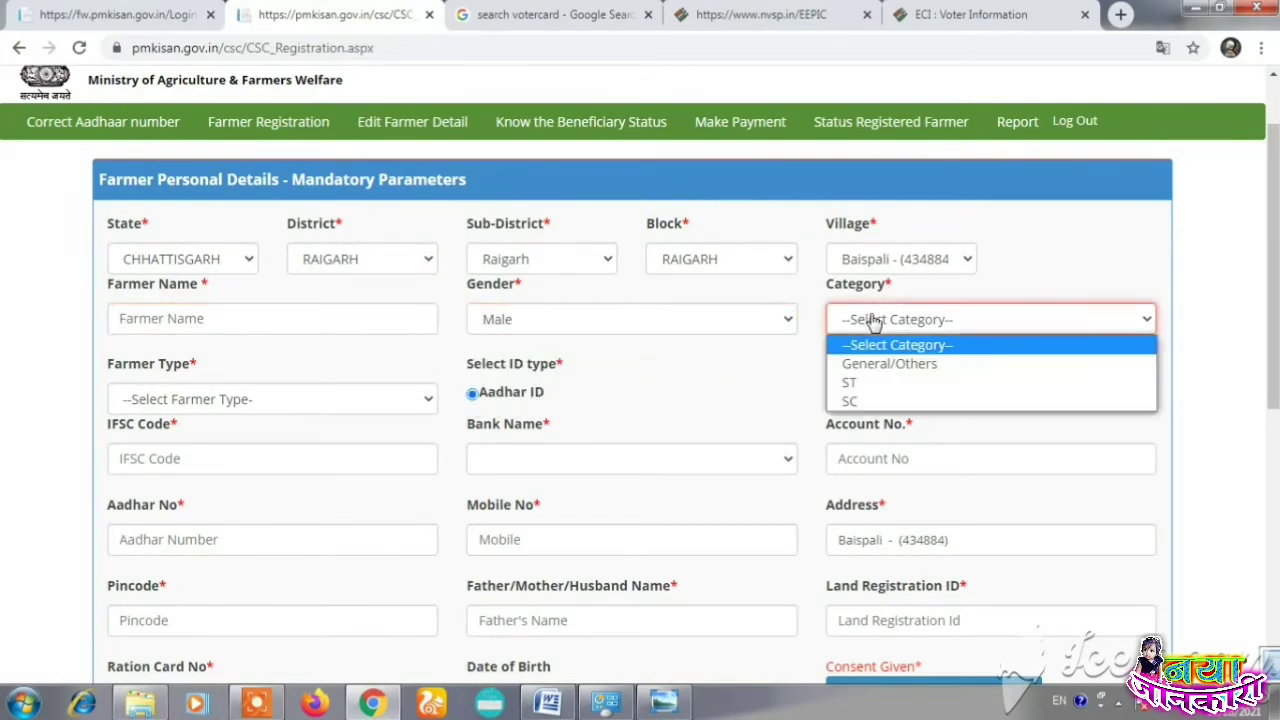
click(860, 370)
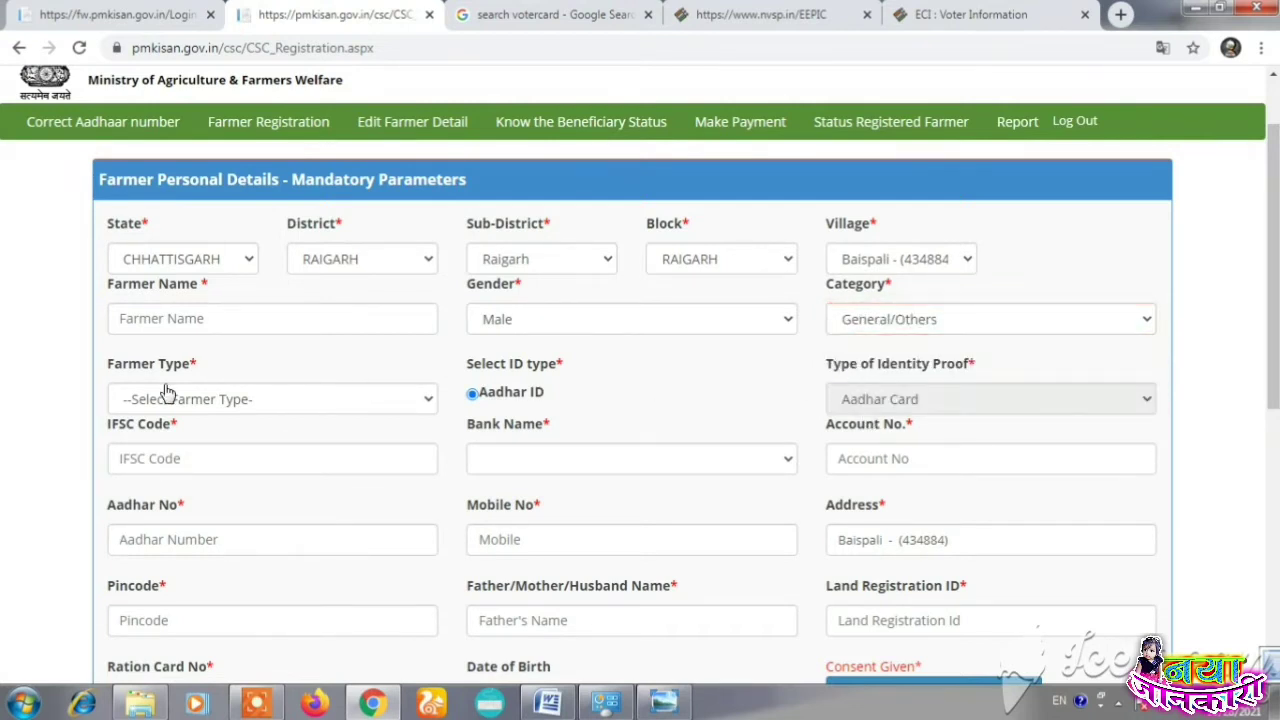
Set the farmer type to others.
drag(108, 364, 188, 367)
click(228, 369)
click(225, 410)
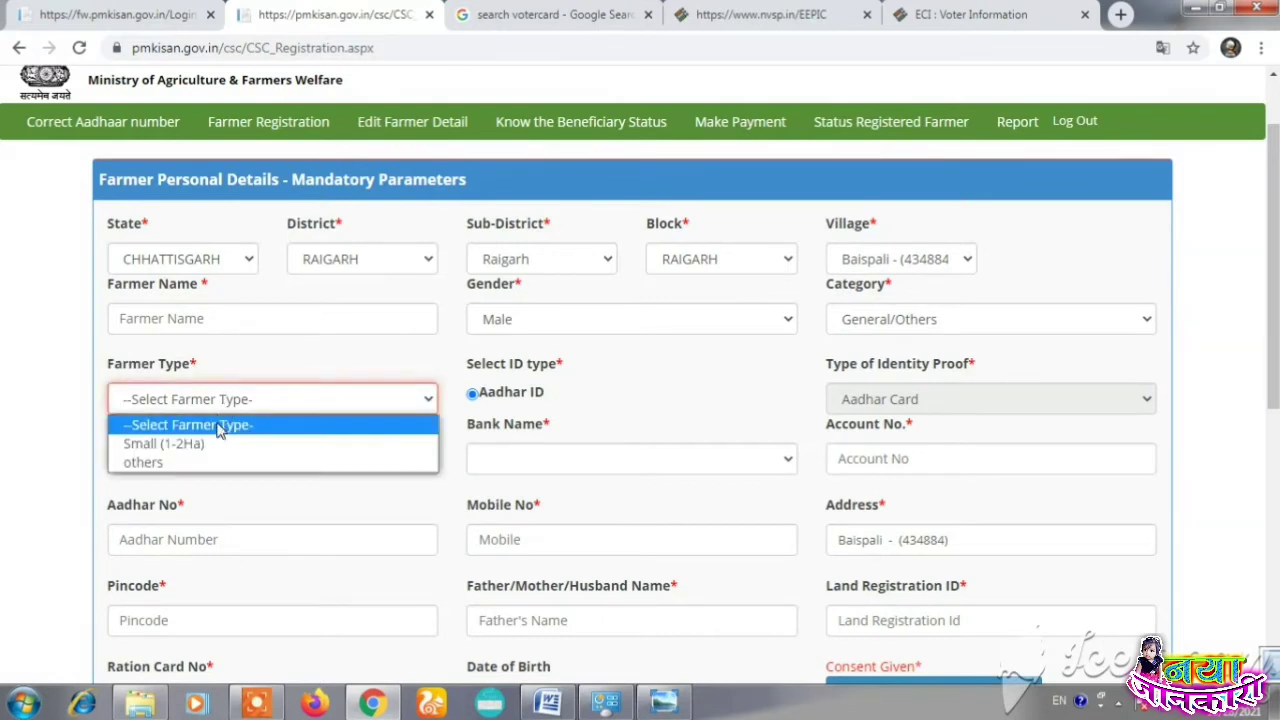
click(181, 462)
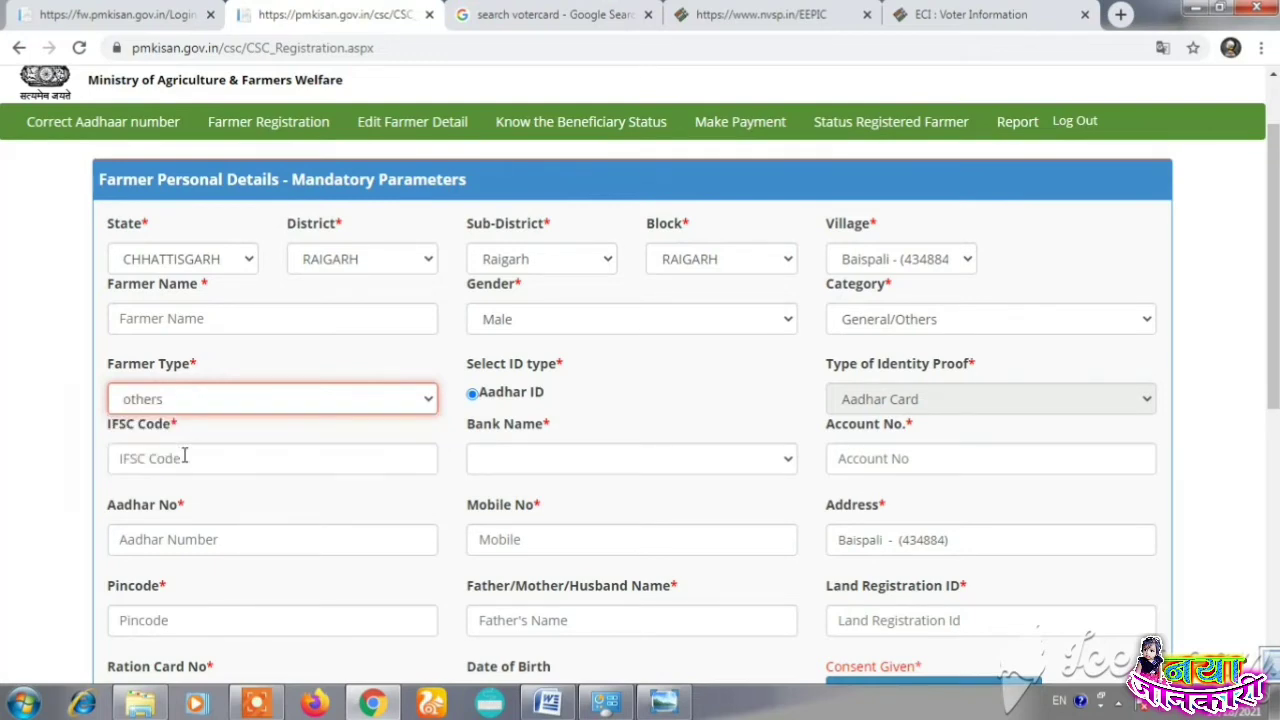
Examine the IFSC code, bank name, account number, Aadhar, mobile, address and pincode fields of the farmer form.
scroll(594, 358, down, 1)
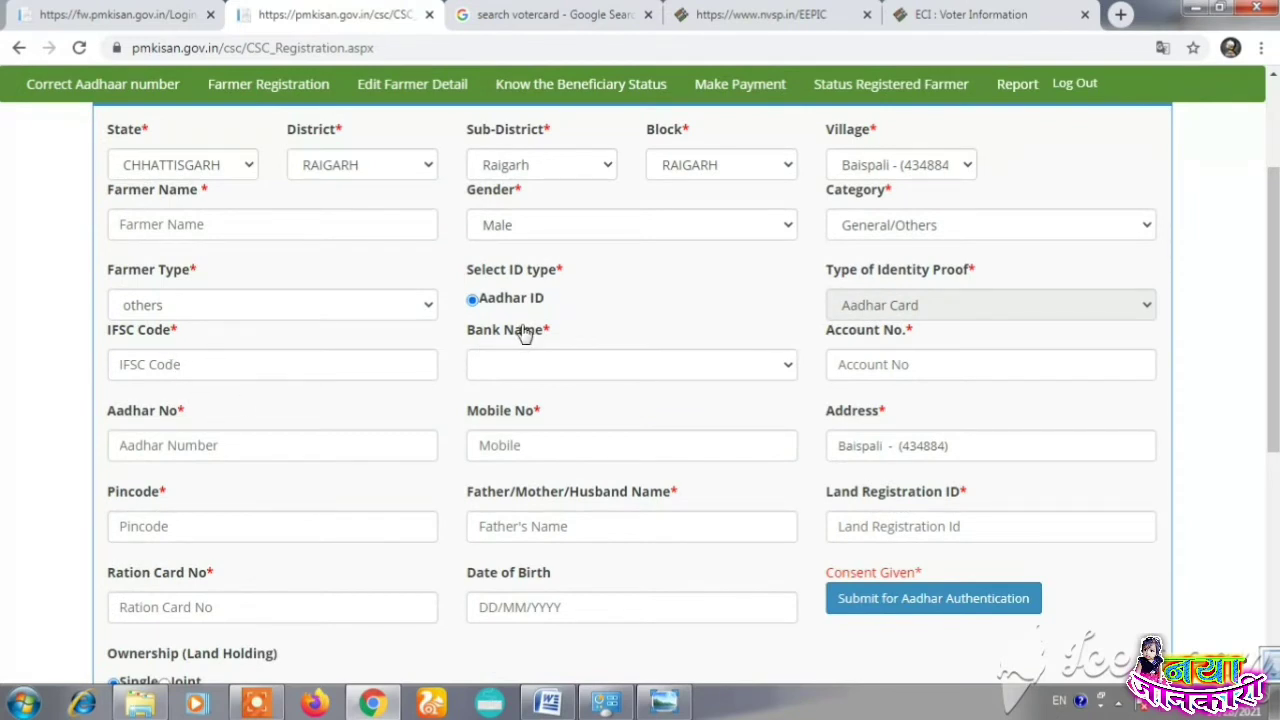
click(173, 367)
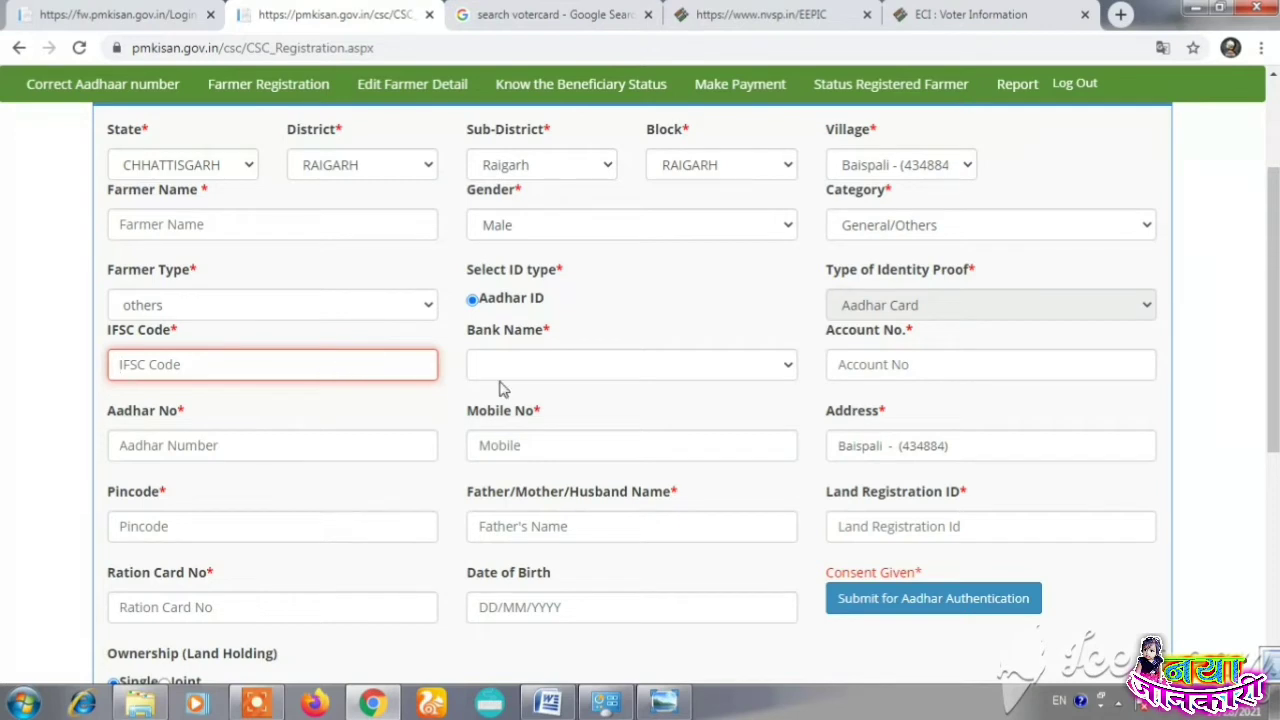
click(528, 366)
click(528, 366)
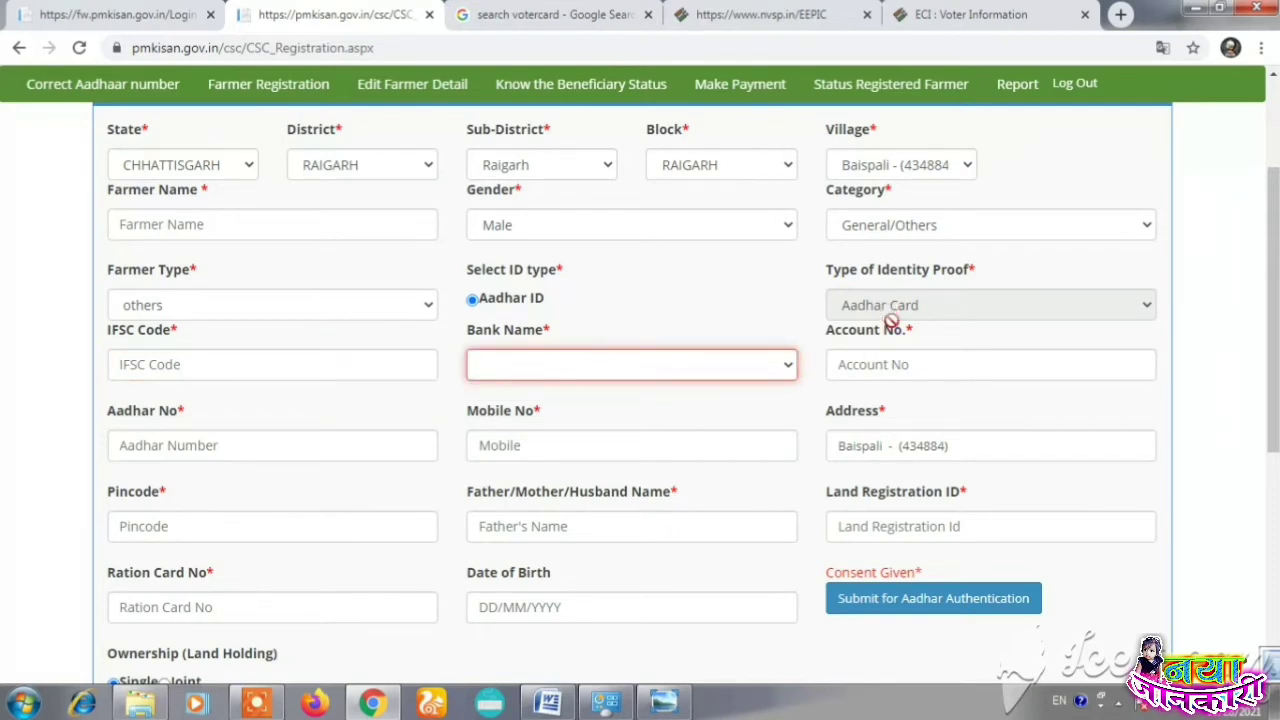
click(862, 368)
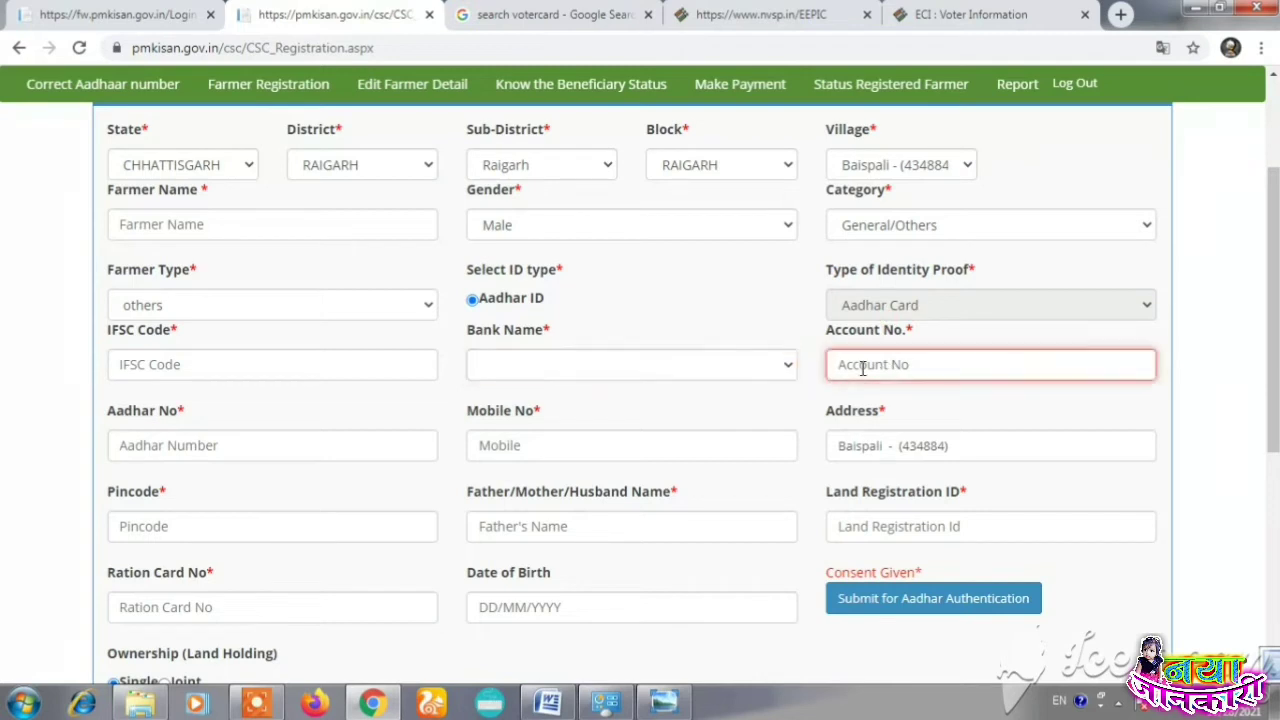
click(132, 438)
scroll(150, 420, down, 1)
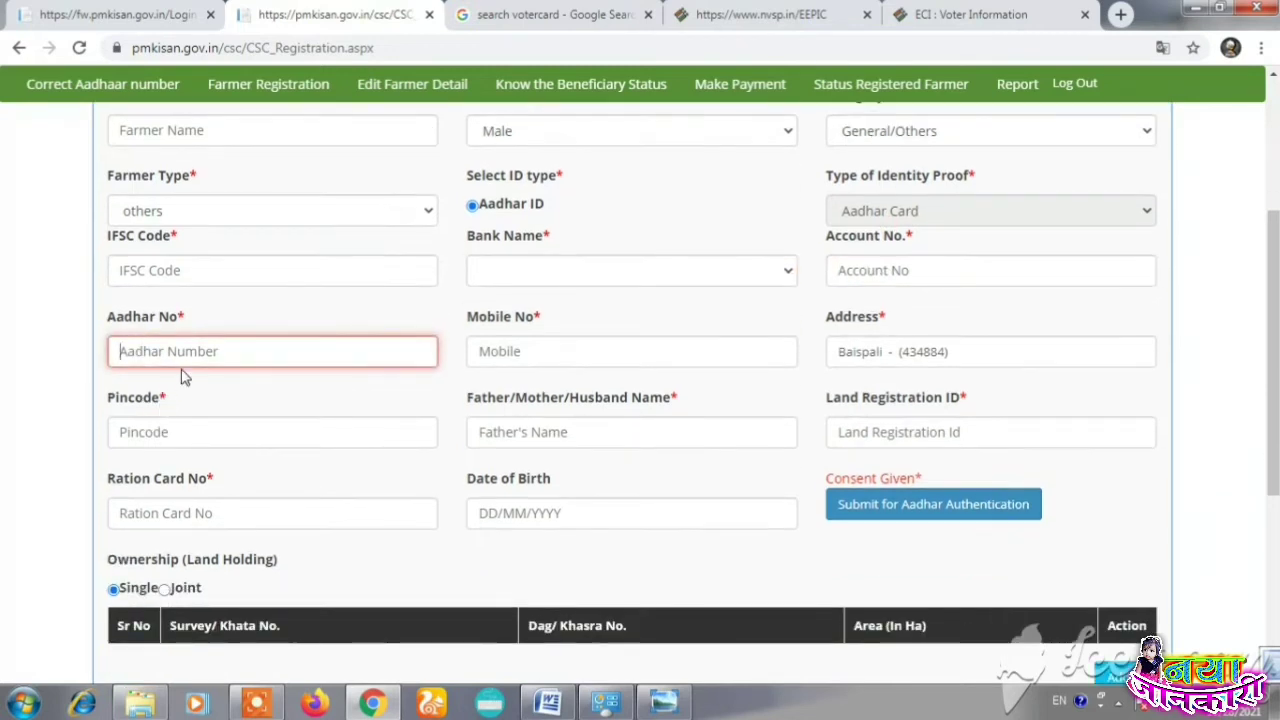
click(512, 351)
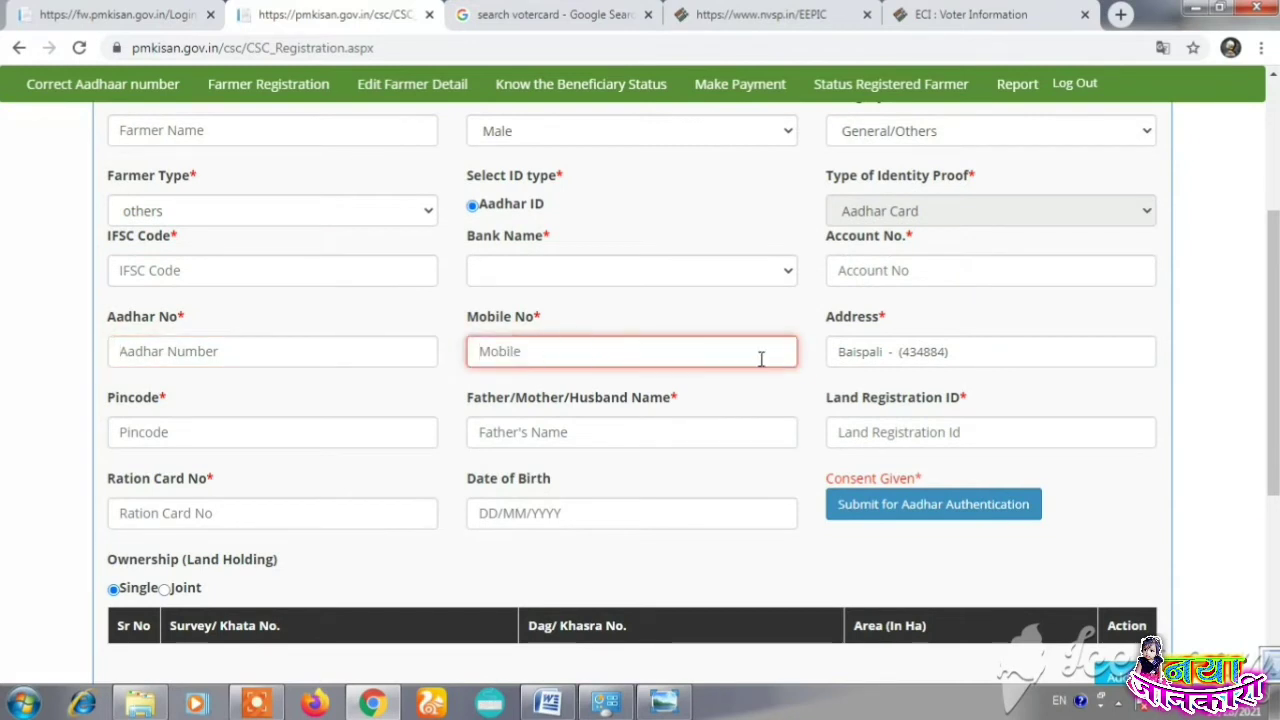
click(883, 346)
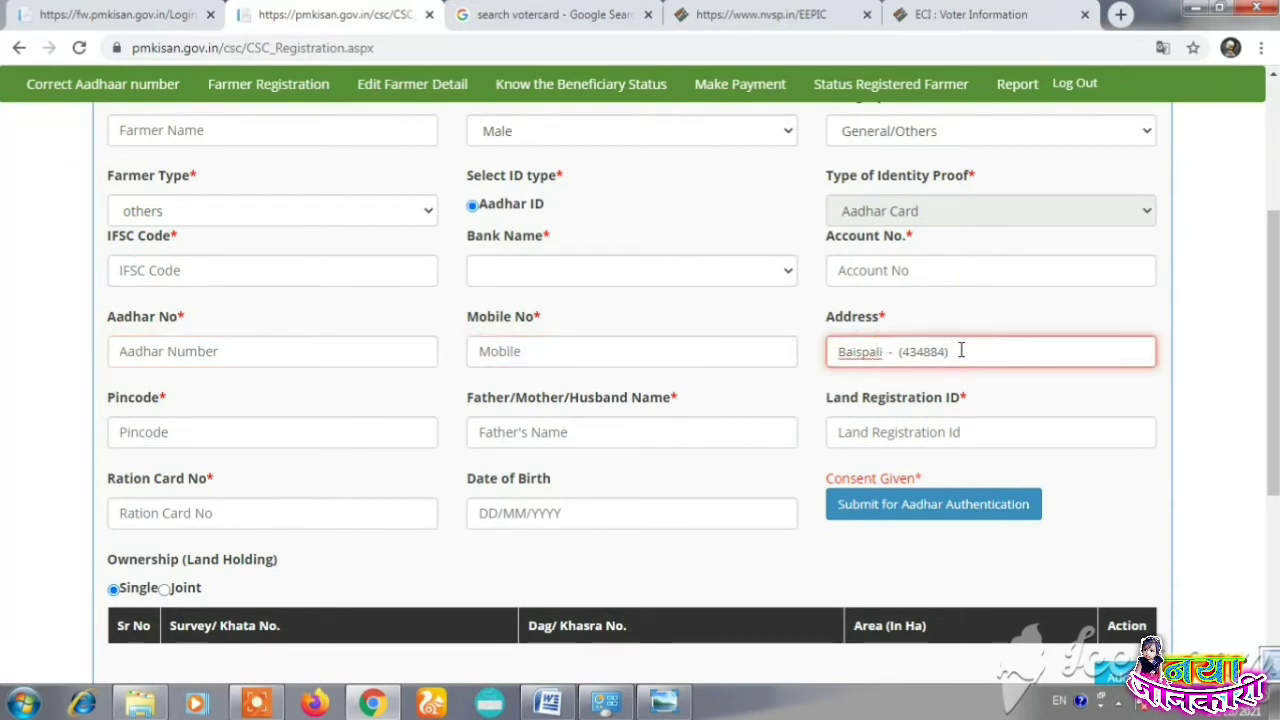
drag(961, 350, 778, 345)
click(916, 341)
click(186, 432)
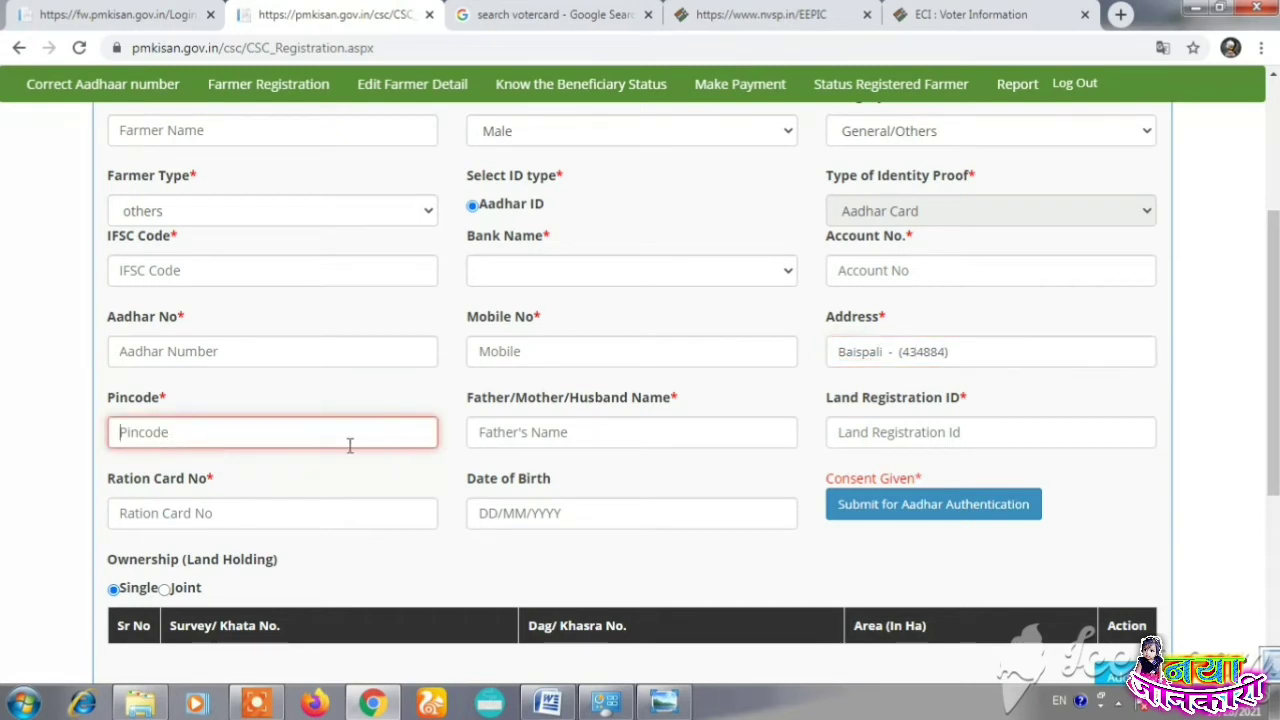
Examine the Father/Mother/Husband Name and Land Registration ID fields.
drag(466, 397, 688, 404)
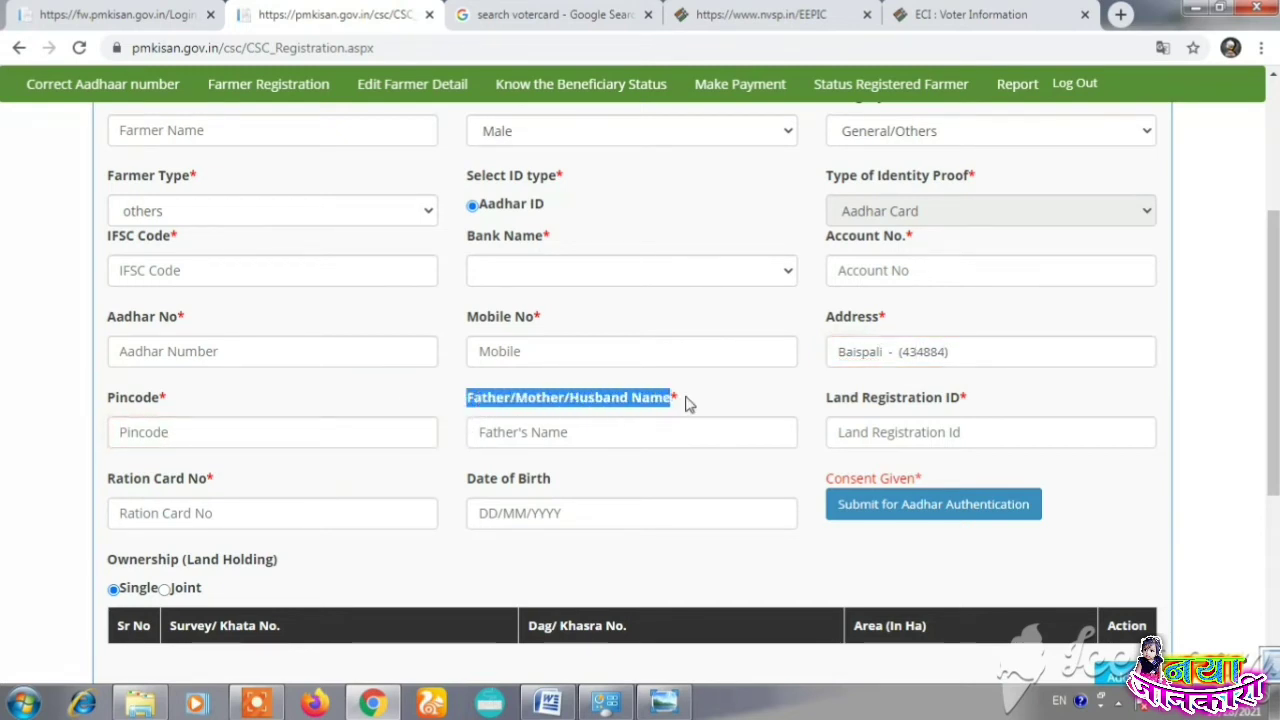
click(491, 443)
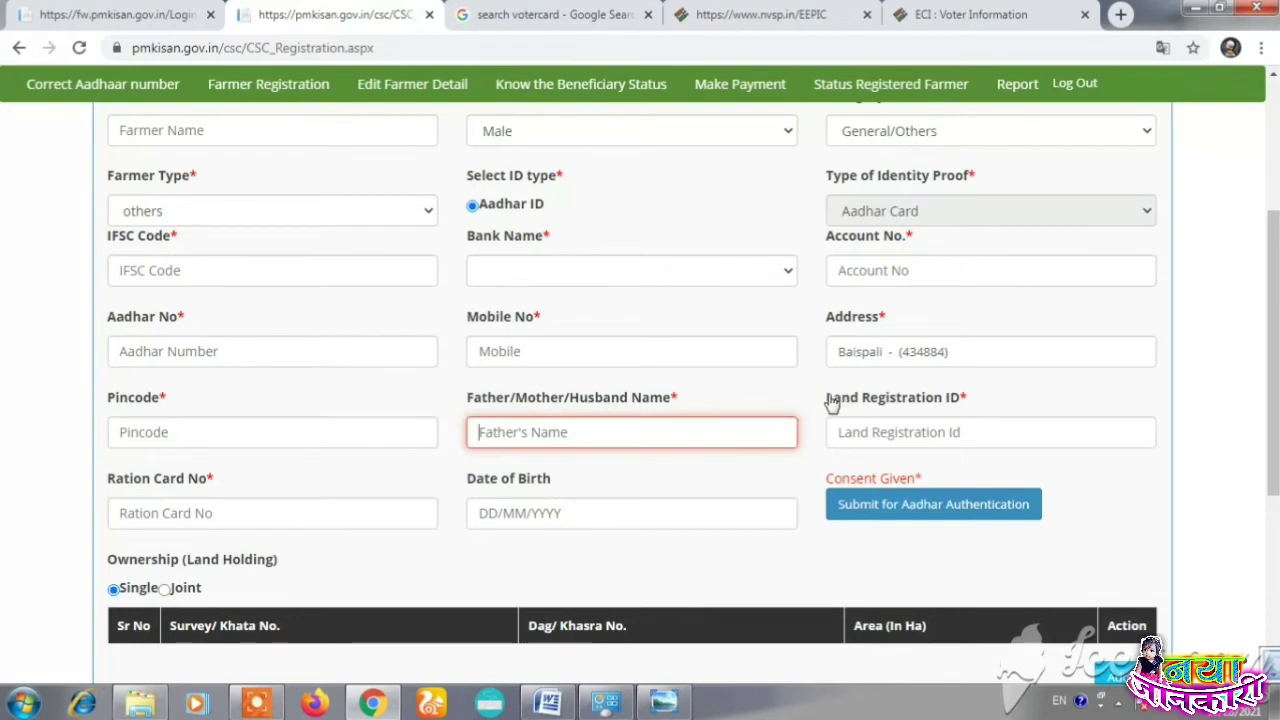
drag(826, 398, 974, 411)
scroll(957, 392, down, 1)
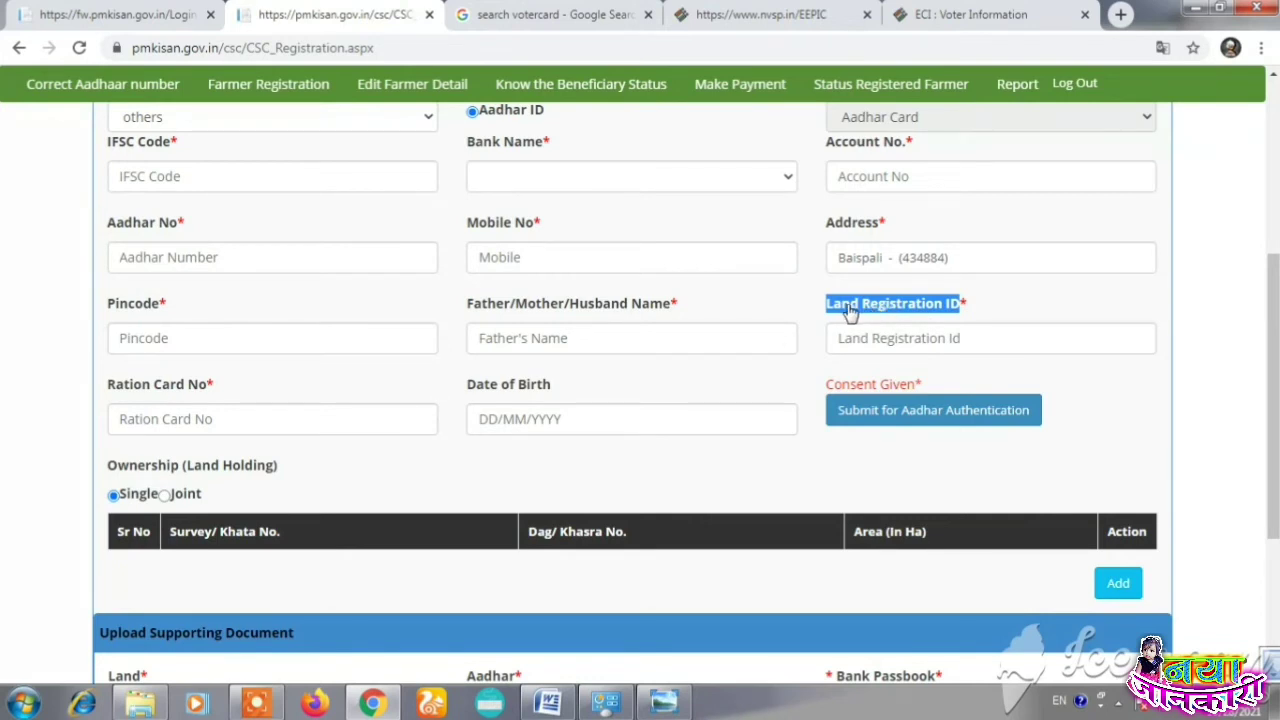
click(1005, 325)
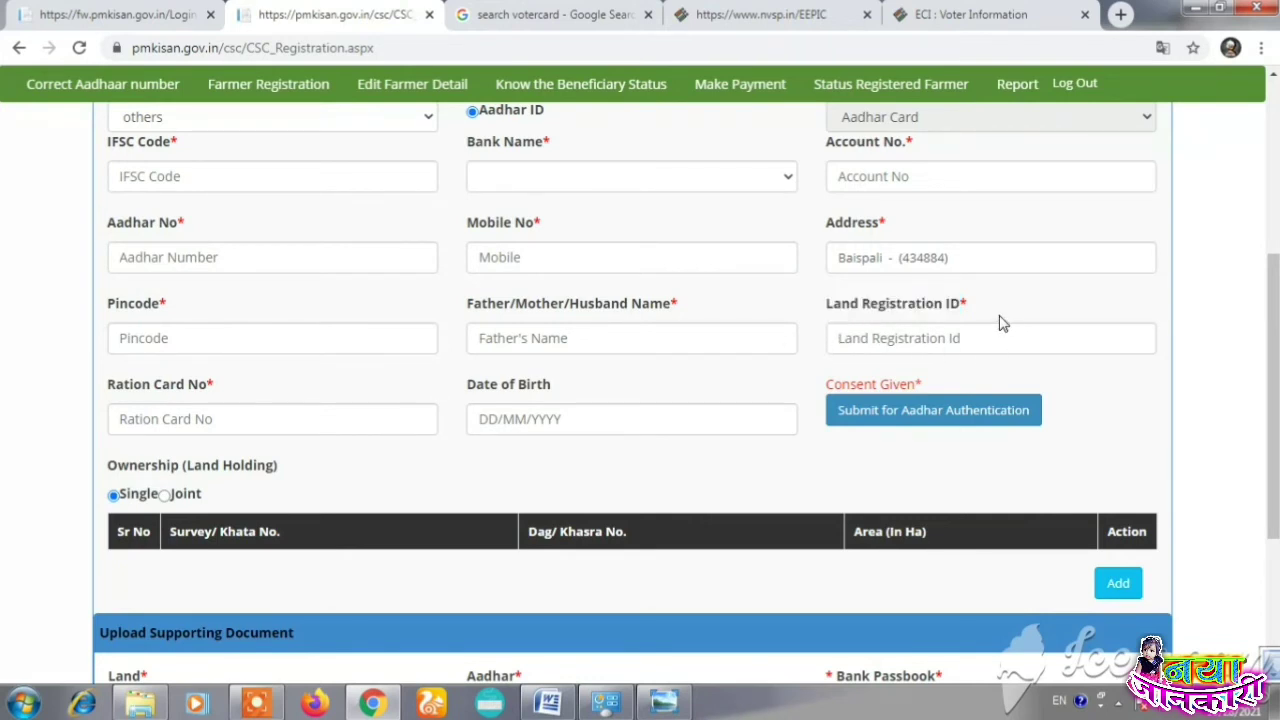
drag(822, 306, 977, 311)
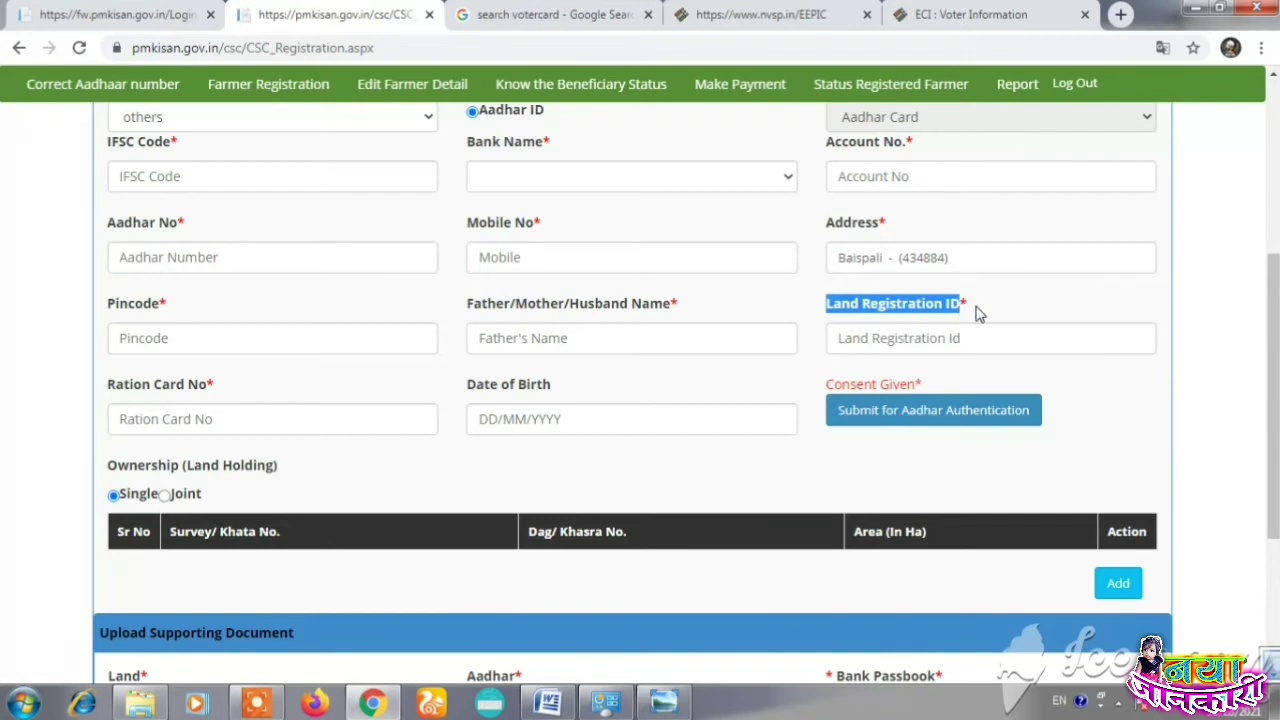
click(848, 316)
drag(822, 314, 956, 316)
click(994, 314)
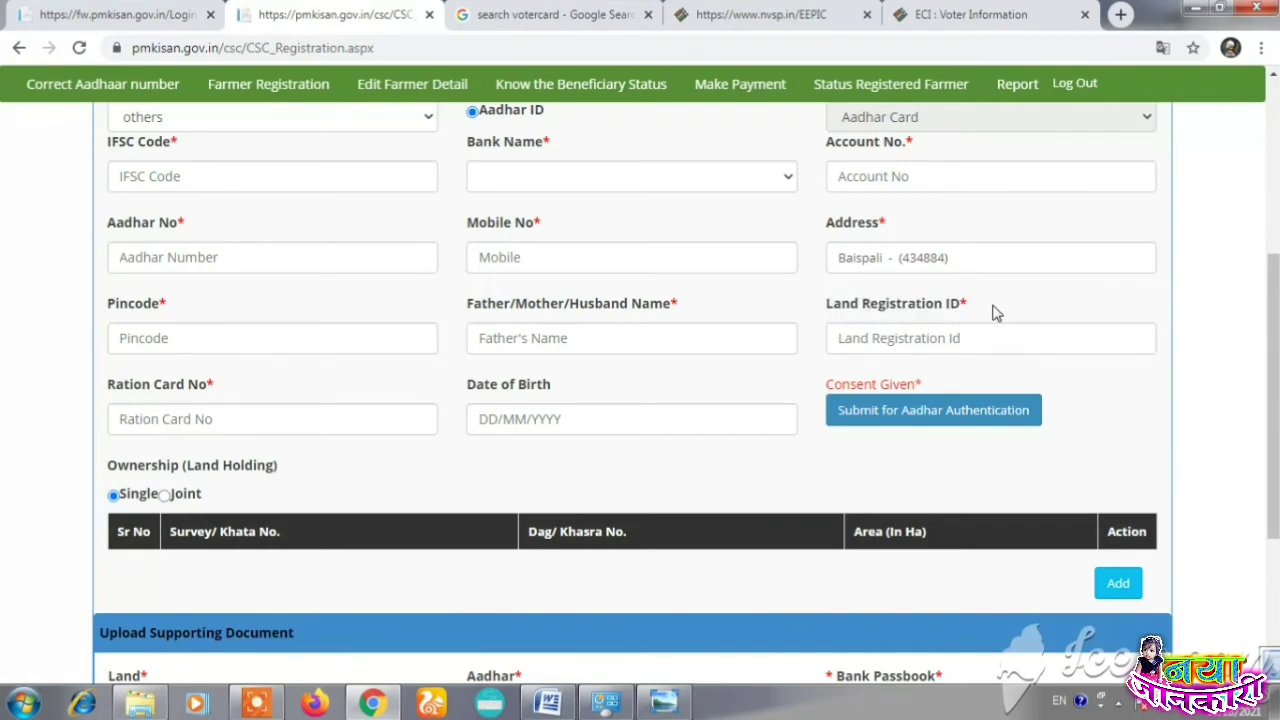
drag(815, 312, 977, 316)
click(980, 315)
click(956, 337)
scroll(390, 388, down, 2)
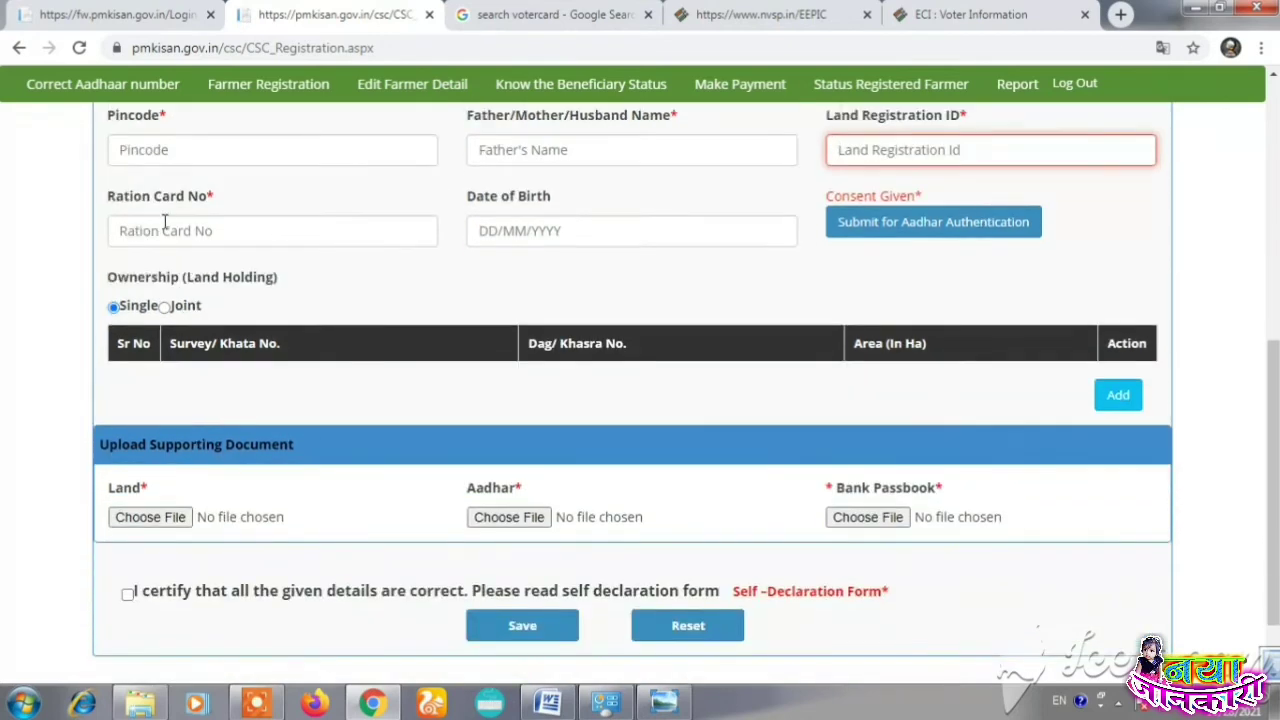
Check the Ration Card No and Date of Birth fields and try to submit the form for Aadhar authentication.
click(165, 222)
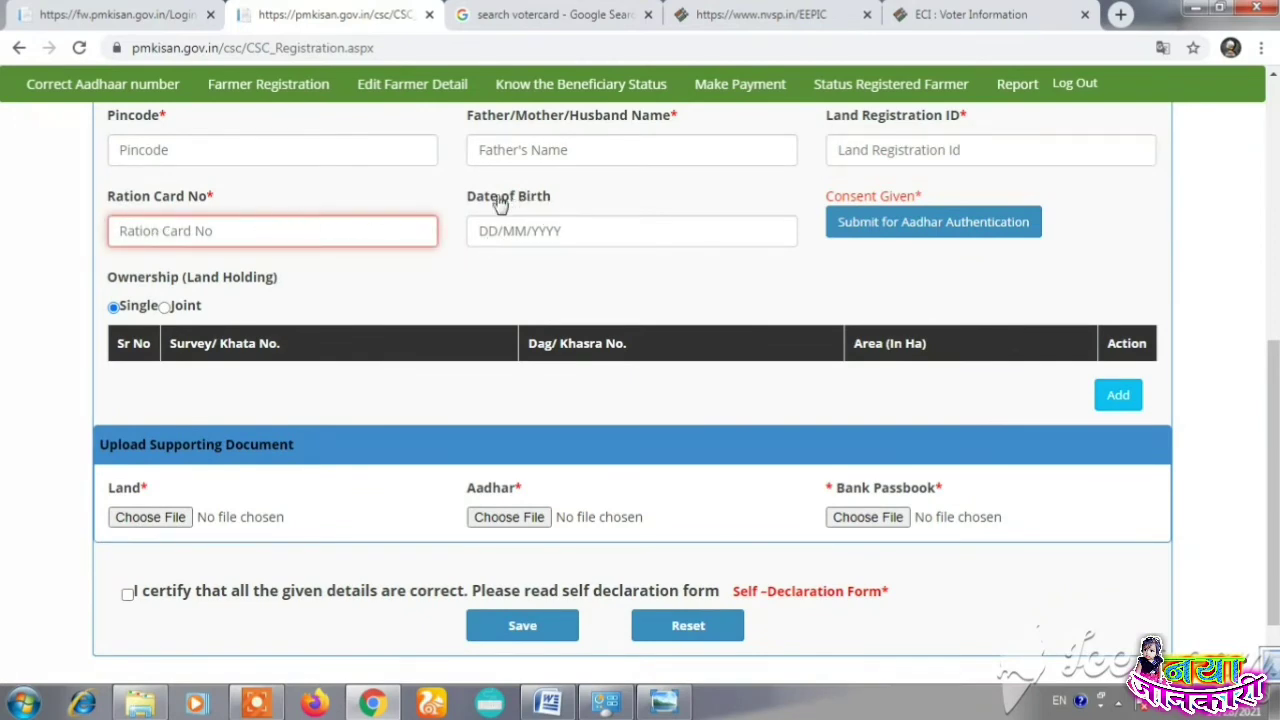
drag(103, 197, 272, 200)
click(276, 195)
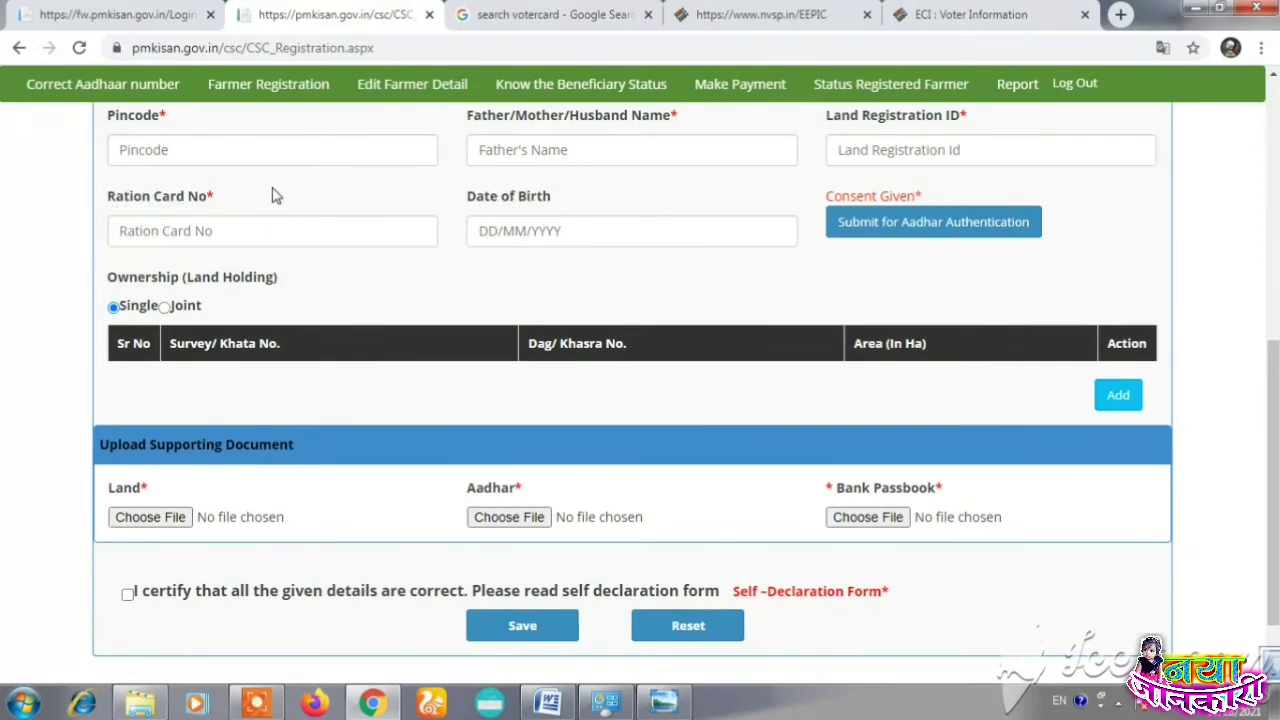
drag(463, 207, 589, 209)
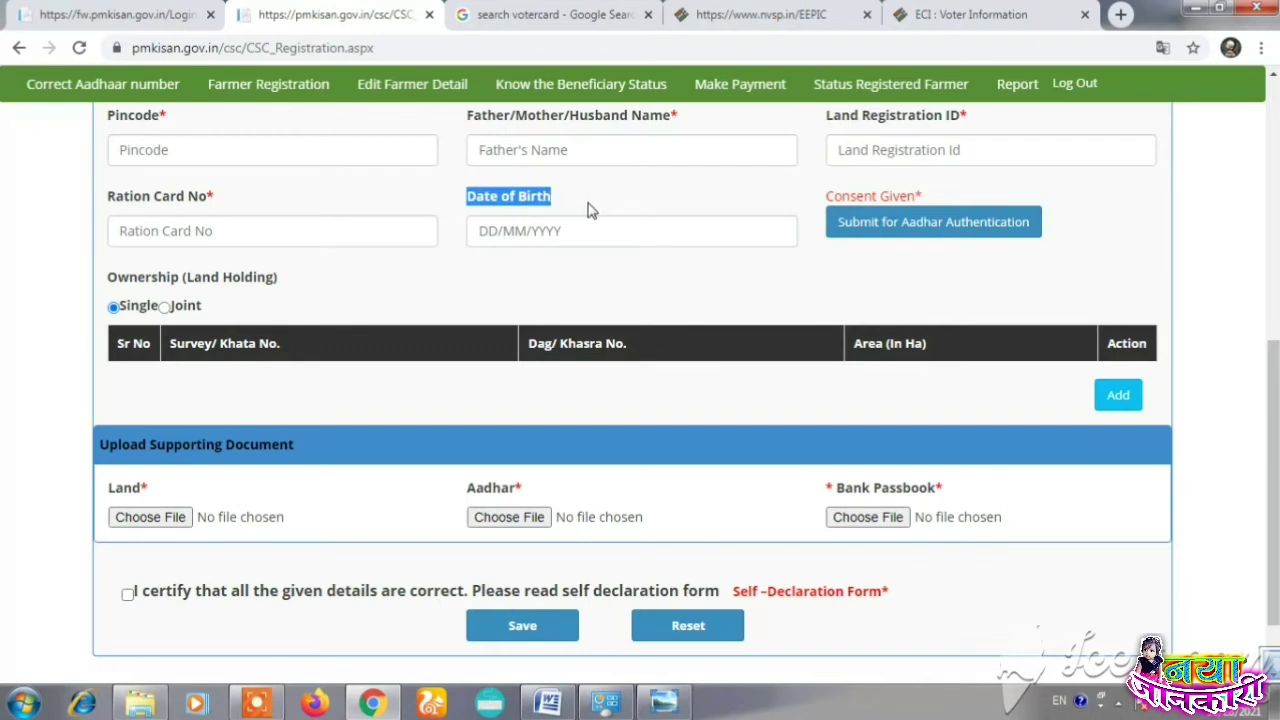
click(636, 212)
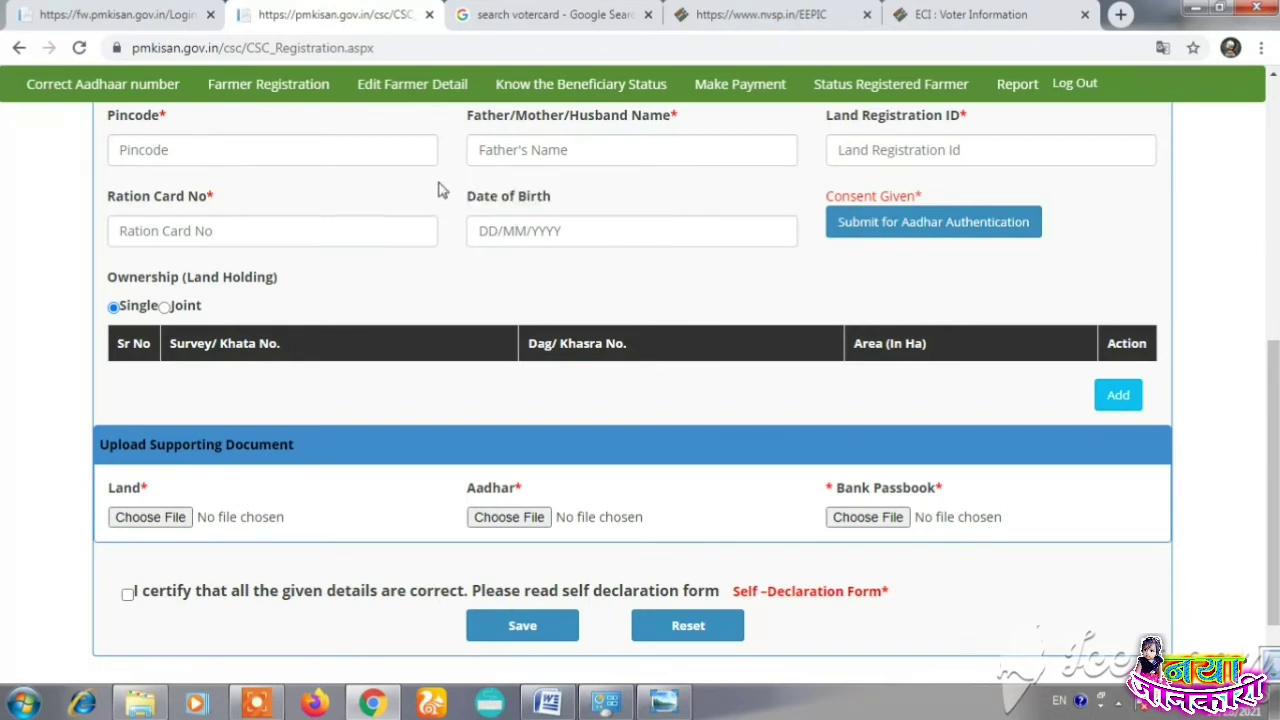
click(900, 229)
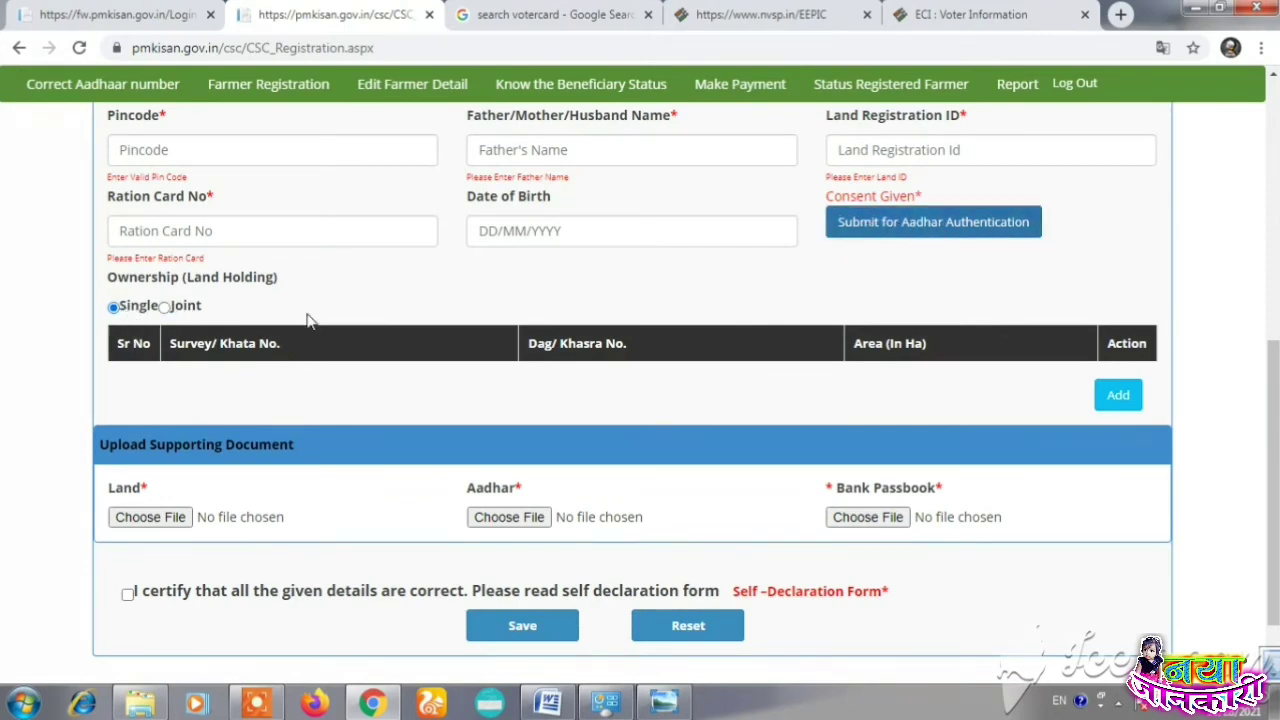
Open the Add Land Detail section under land ownership and review its Survey/Khata No, Dag/Khasra No and Area fields.
click(1125, 396)
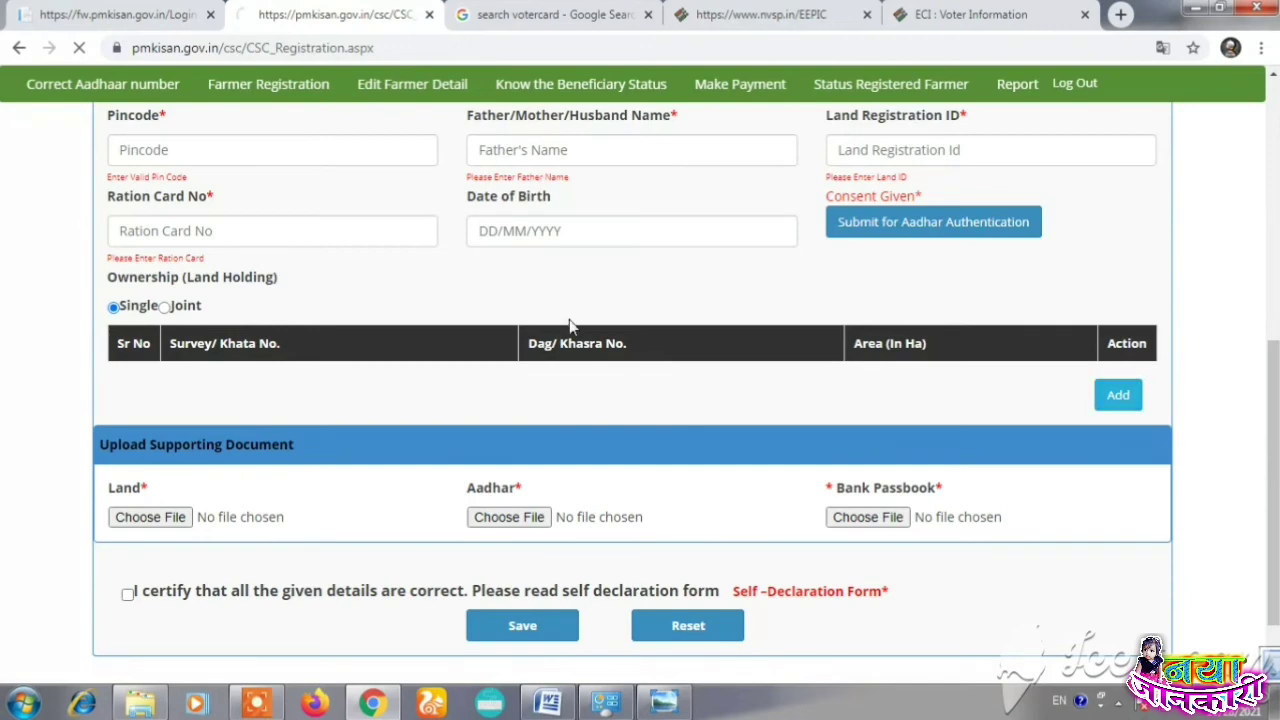
scroll(185, 396, down, 2)
double_click(128, 403)
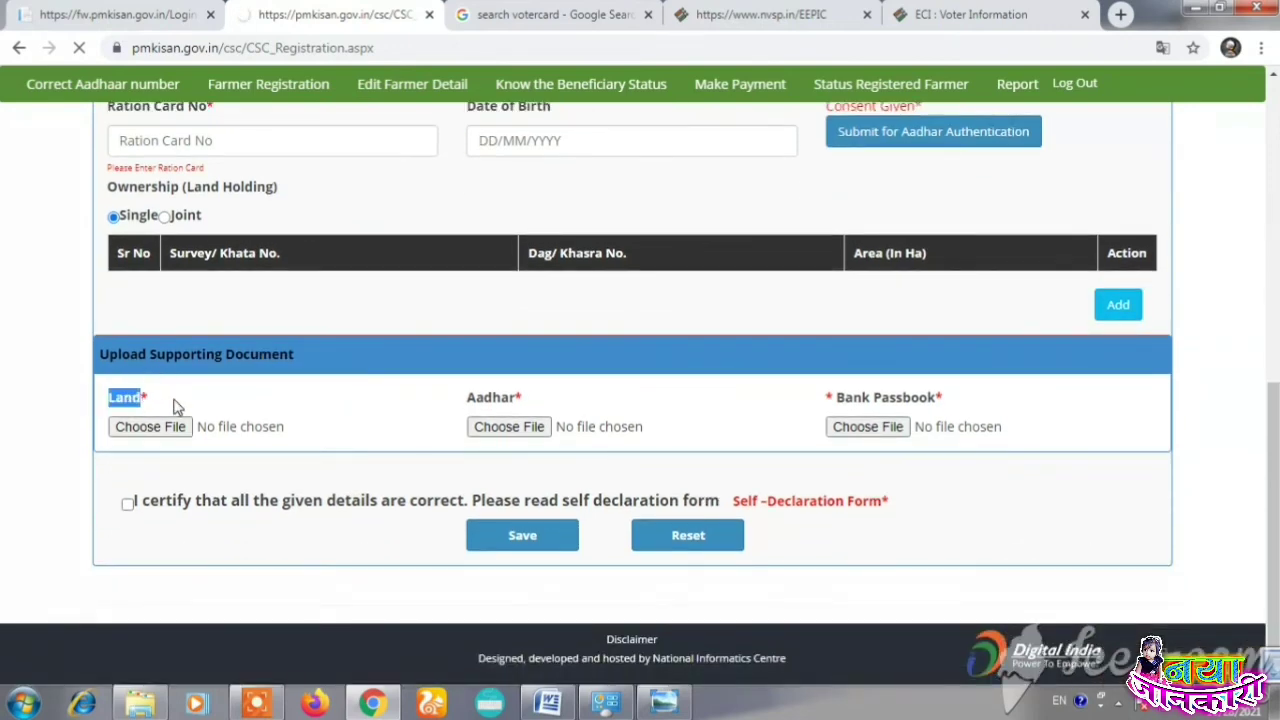
click(217, 404)
click(150, 427)
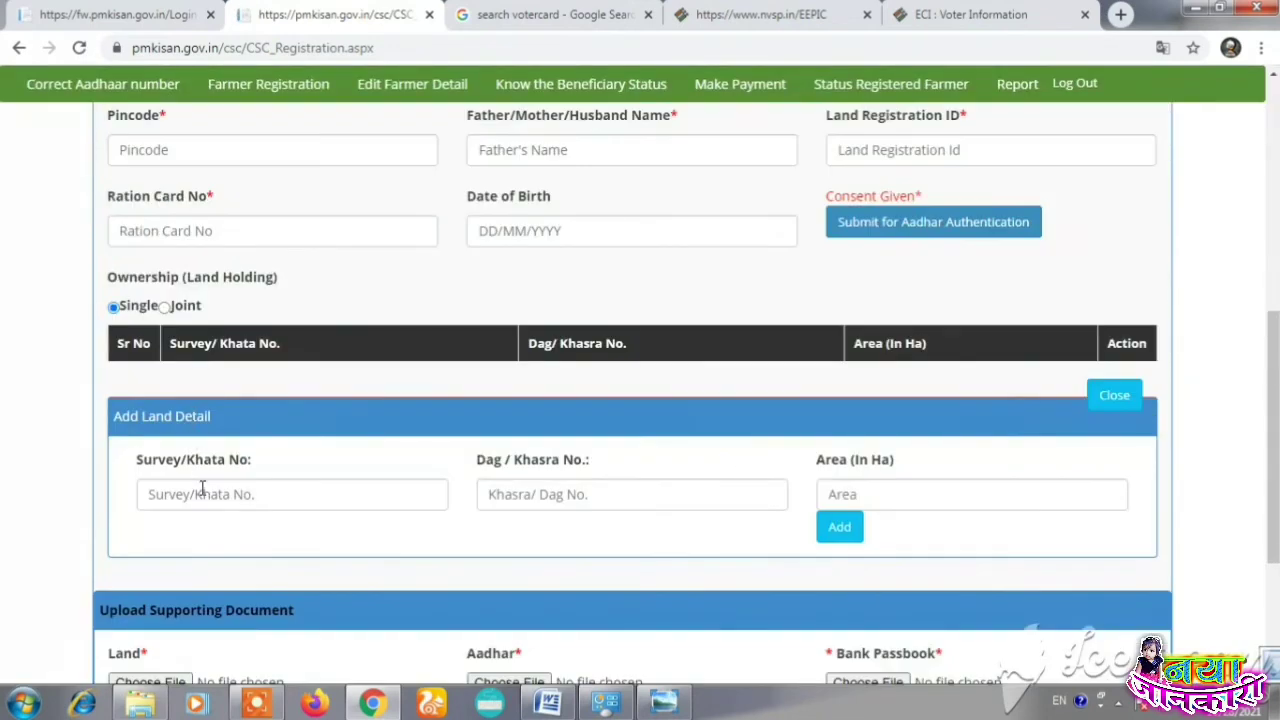
scroll(201, 490, down, 3)
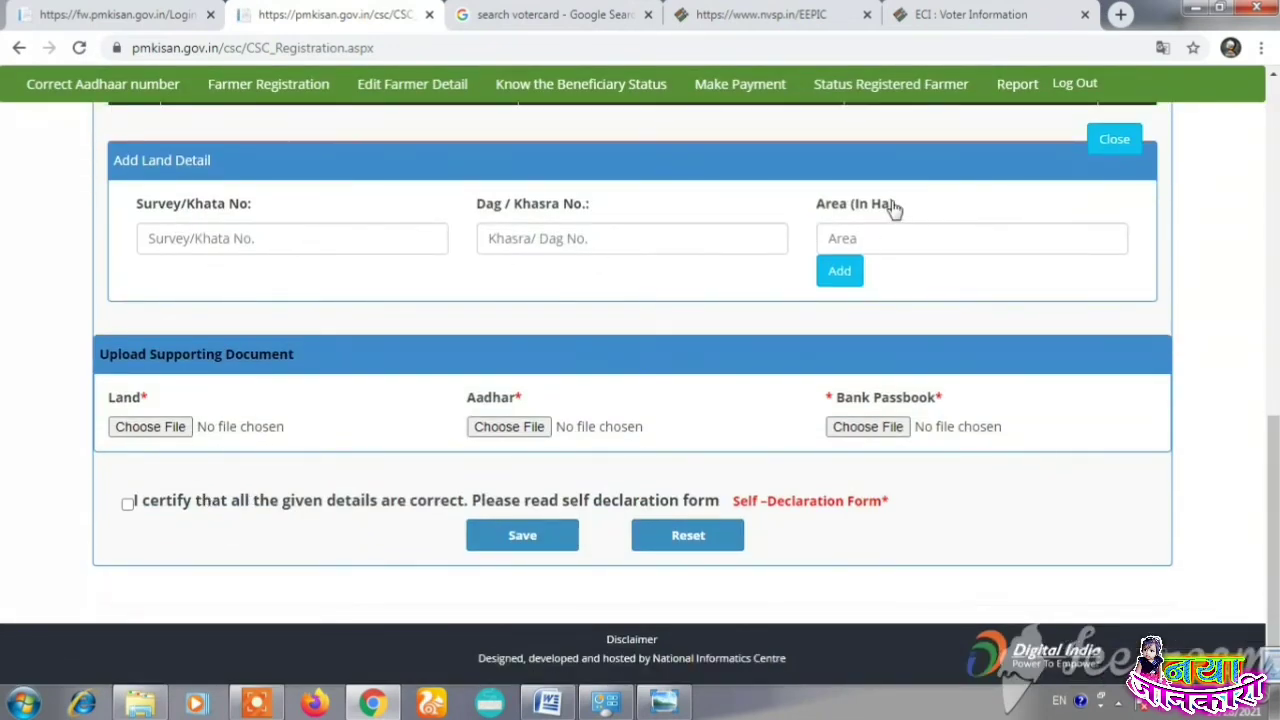
scroll(893, 207, up, 1)
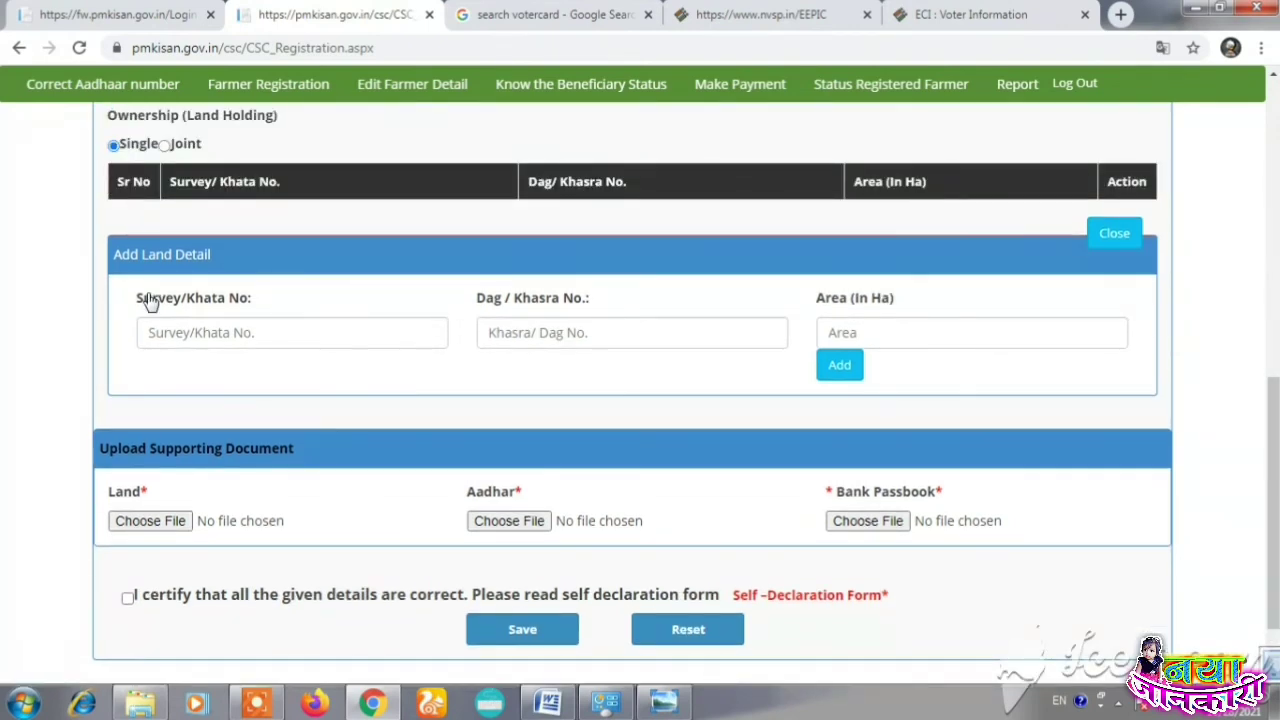
drag(138, 298, 303, 302)
drag(480, 300, 890, 302)
click(549, 408)
scroll(186, 406, down, 1)
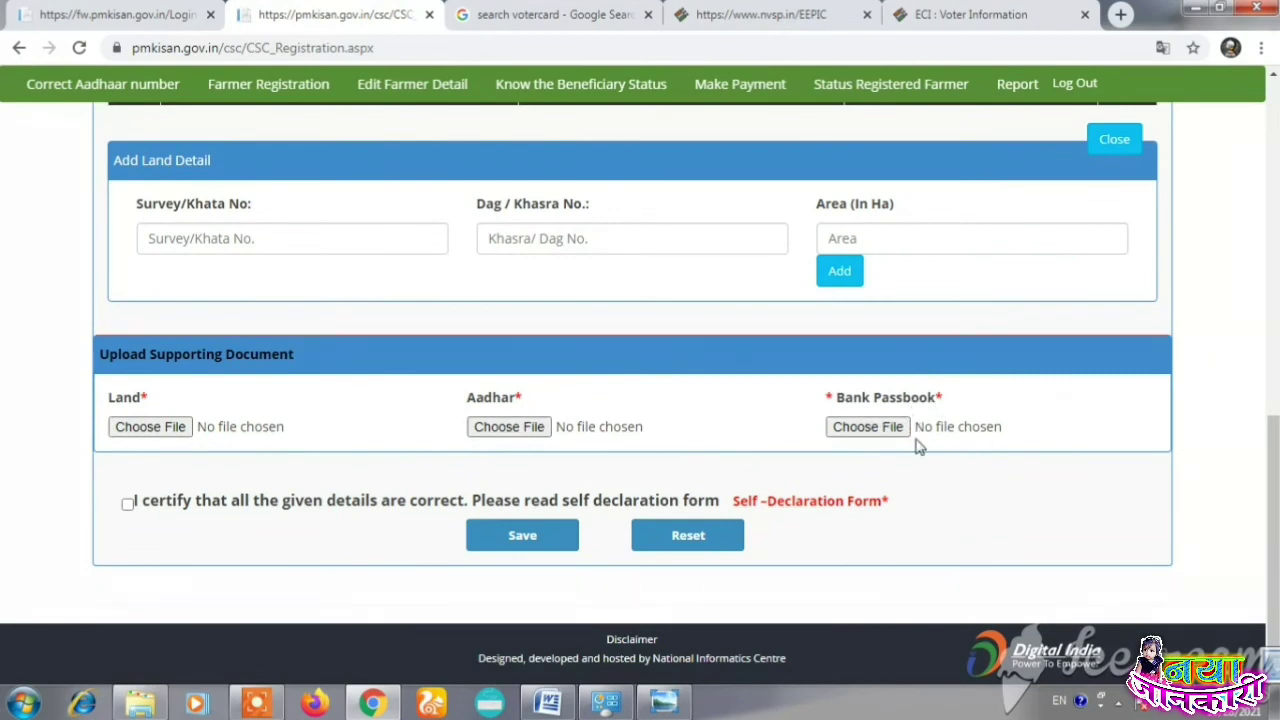
Certify that all the given details are correct and try to save the farmer registration.
click(128, 504)
click(526, 539)
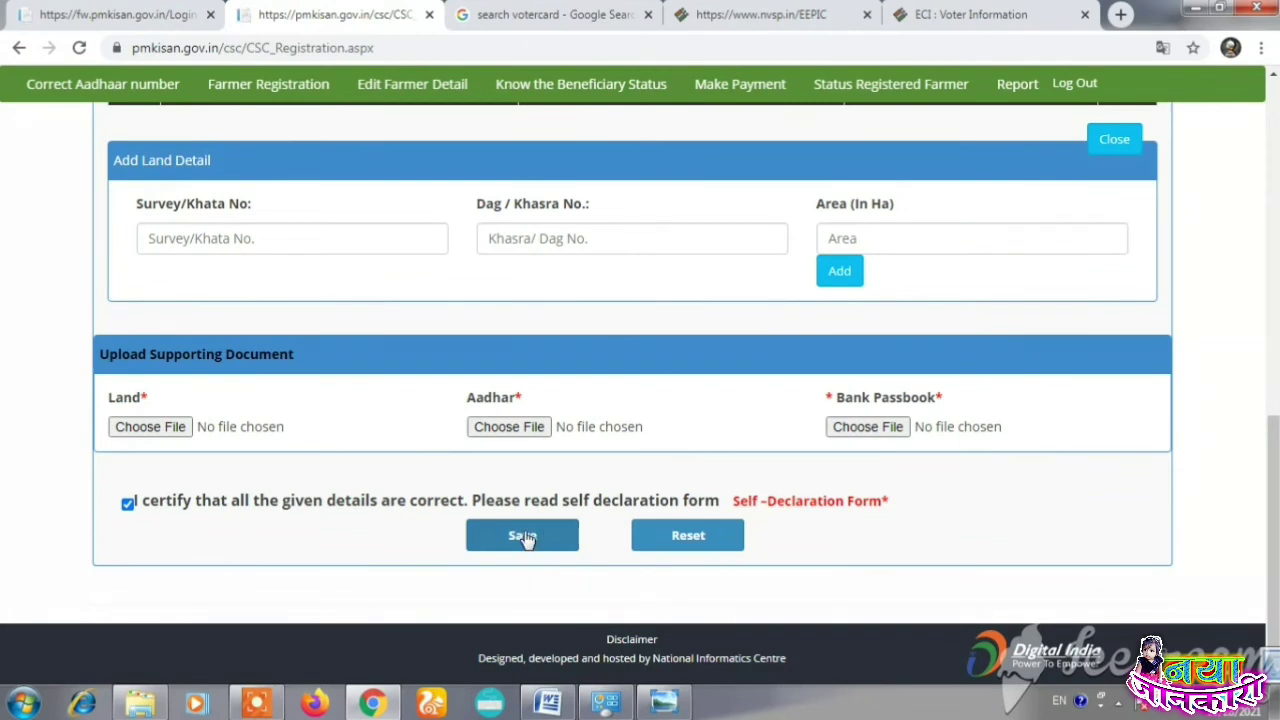
click(522, 536)
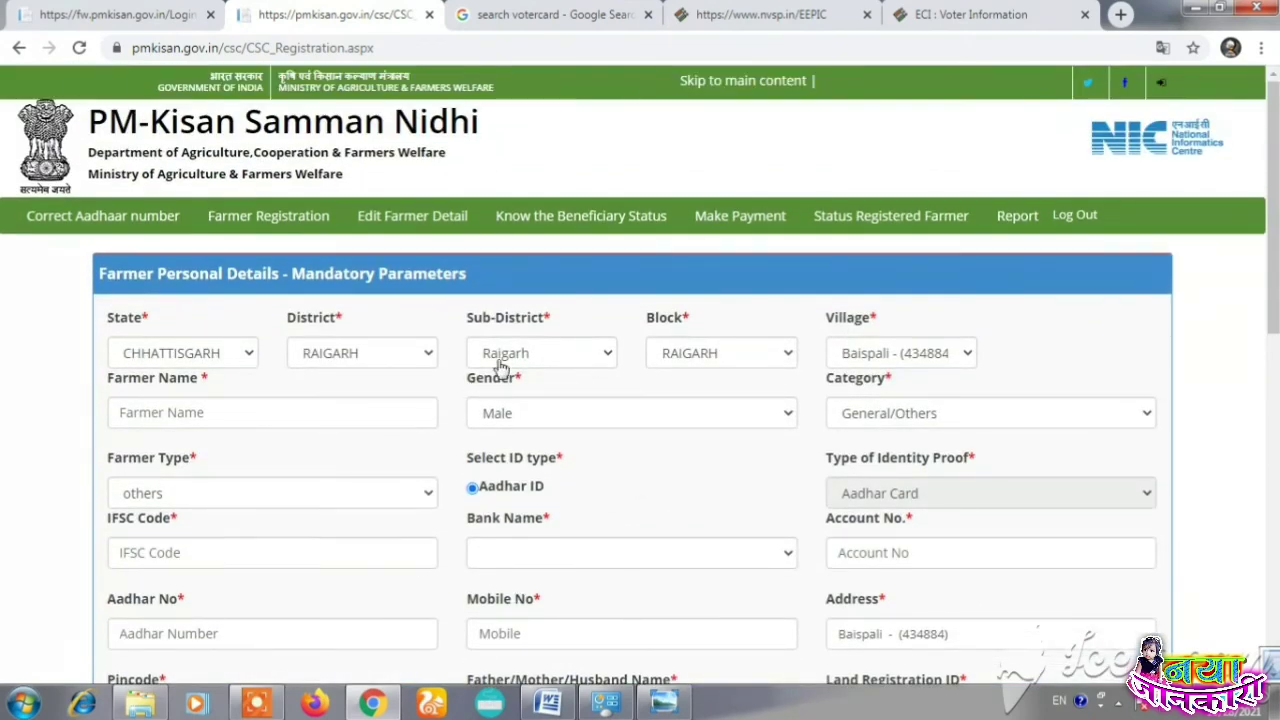
drag(112, 275, 489, 297)
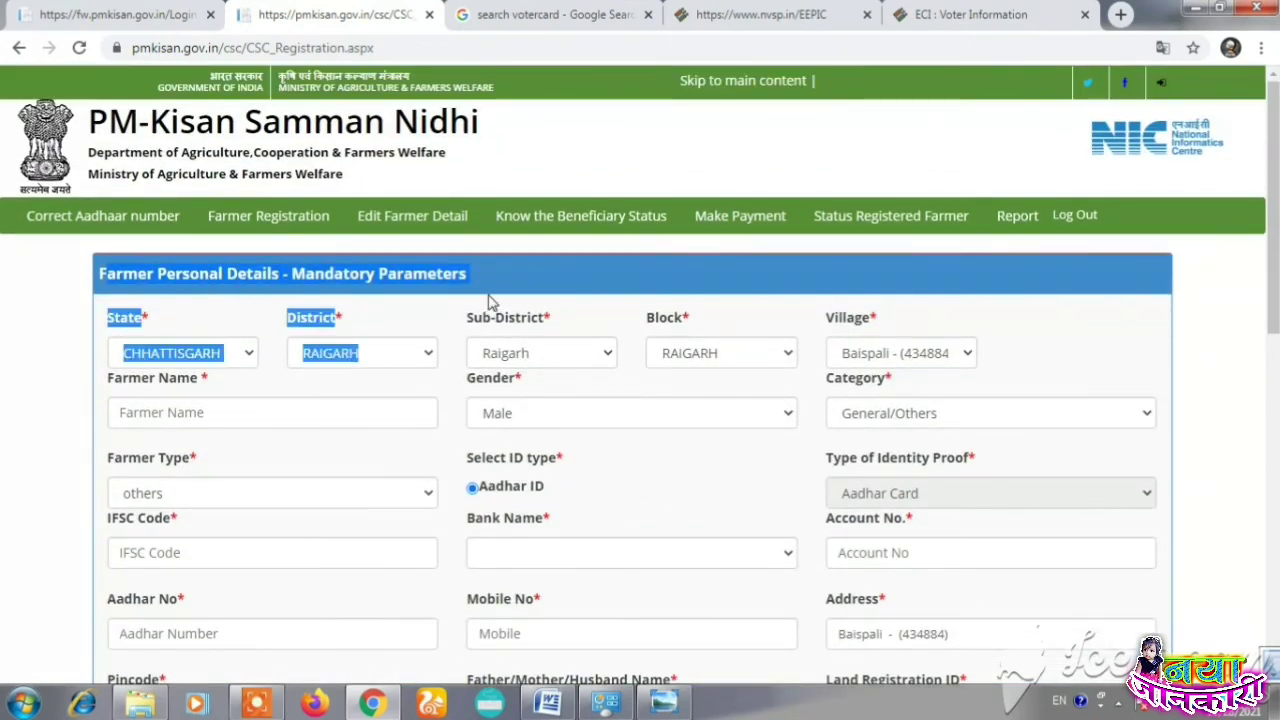
click(603, 283)
scroll(601, 285, down, 2)
scroll(620, 320, down, 10)
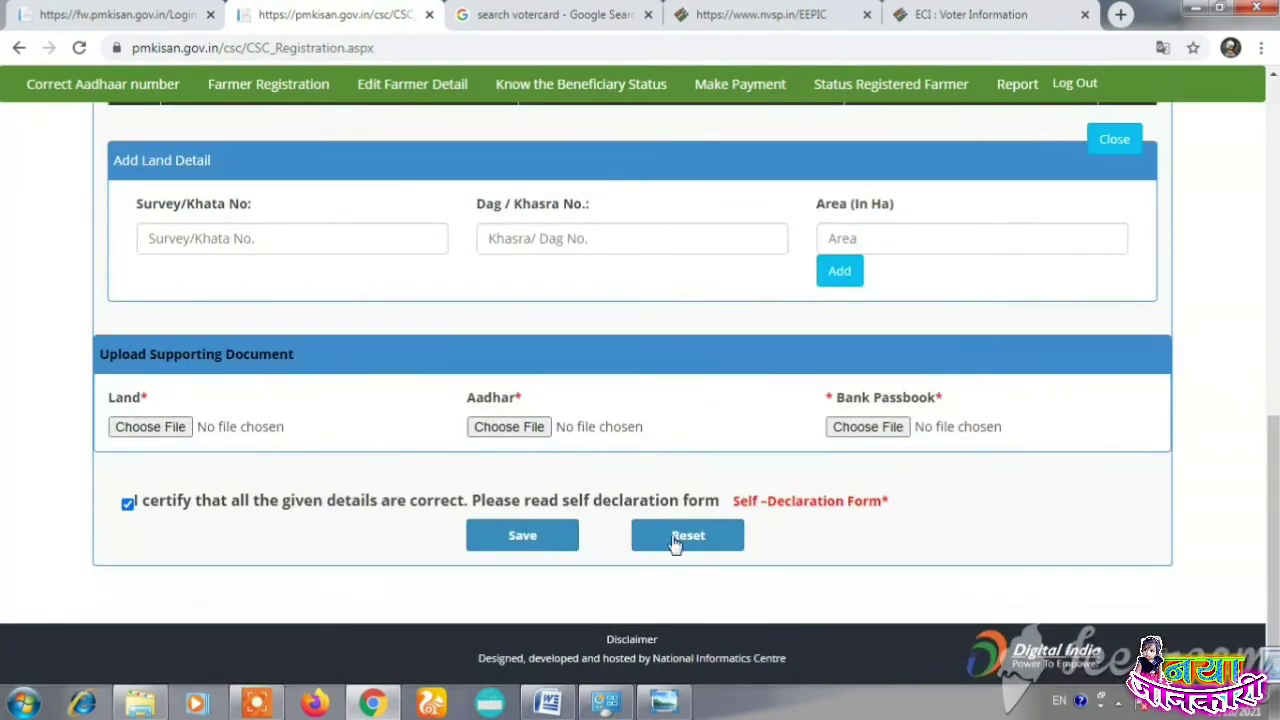
scroll(546, 517, up, 5)
scroll(546, 524, up, 4)
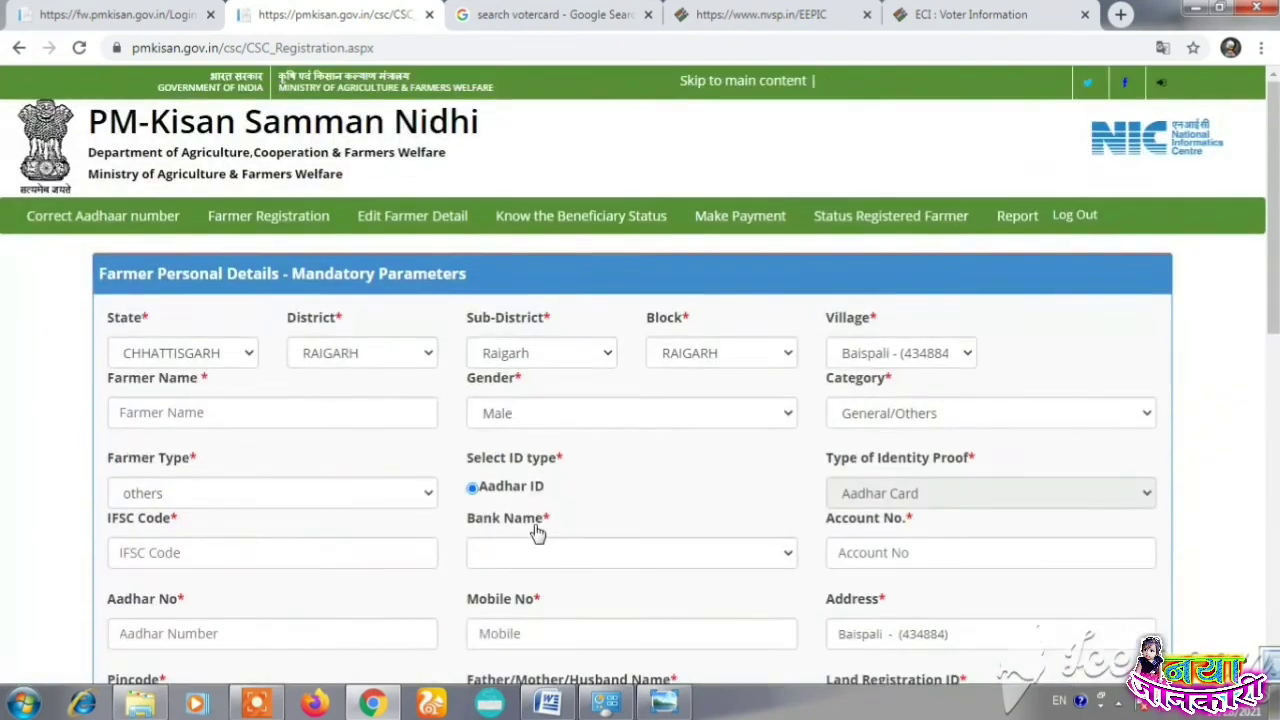
click(315, 703)
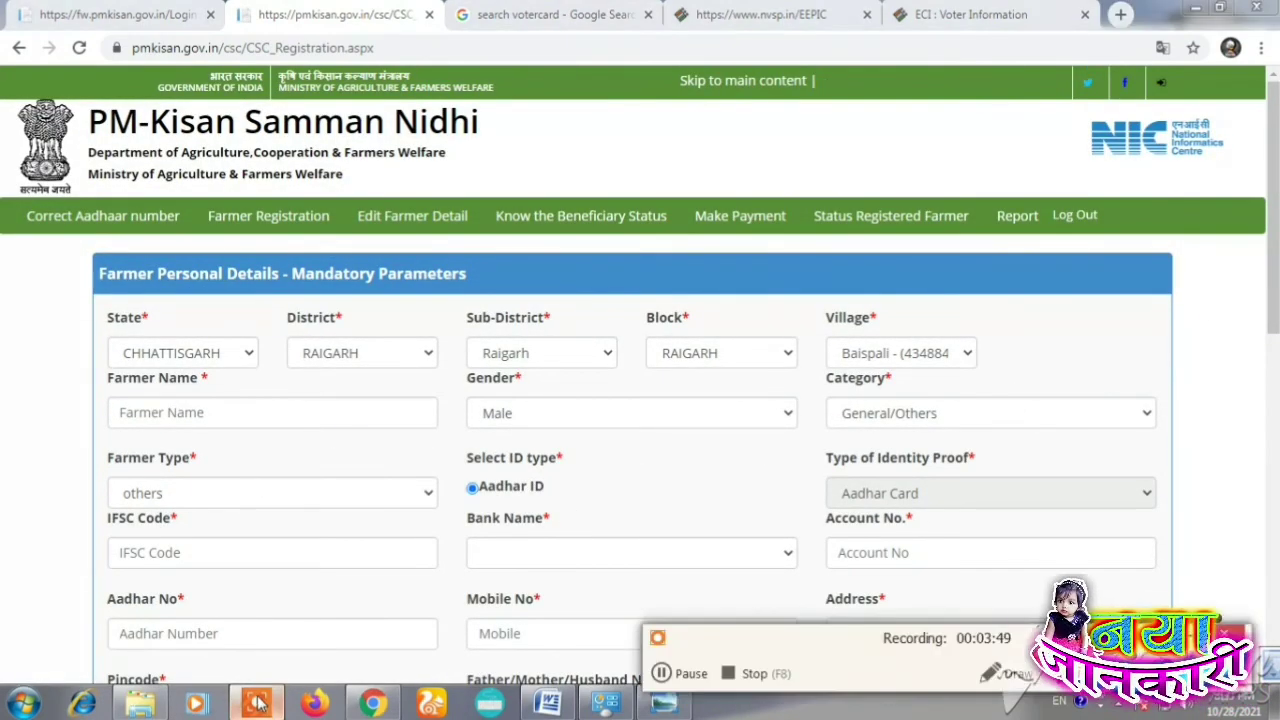